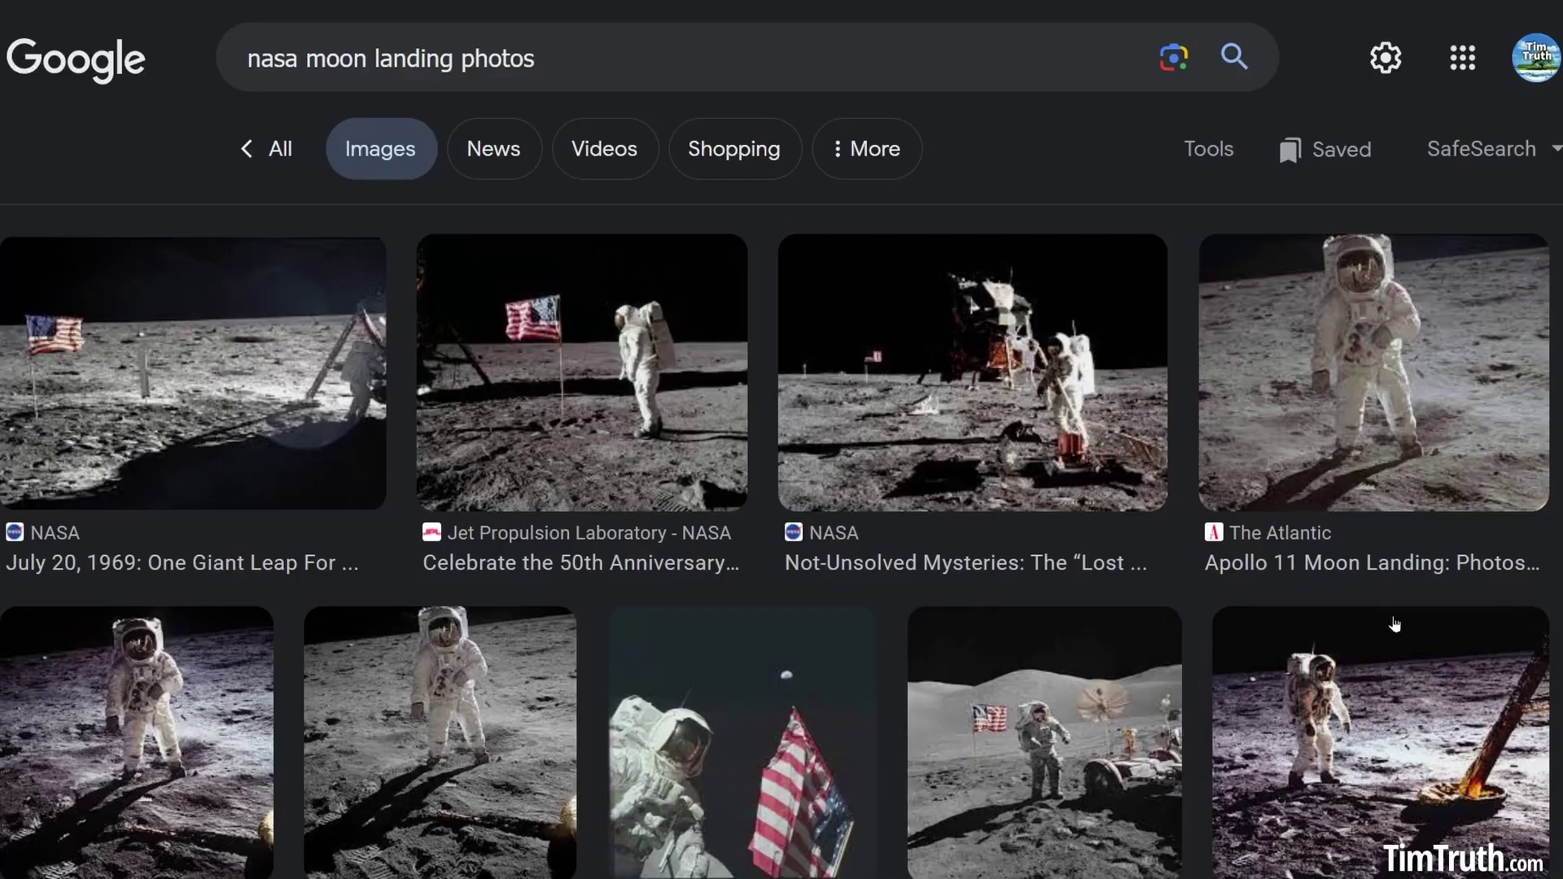
Look through the image results for "nasa moon landing photos" and examine the lighting in the lunar surface pictures
scroll(1410, 632, "down", 2)
scroll(781, 439, "down", 5)
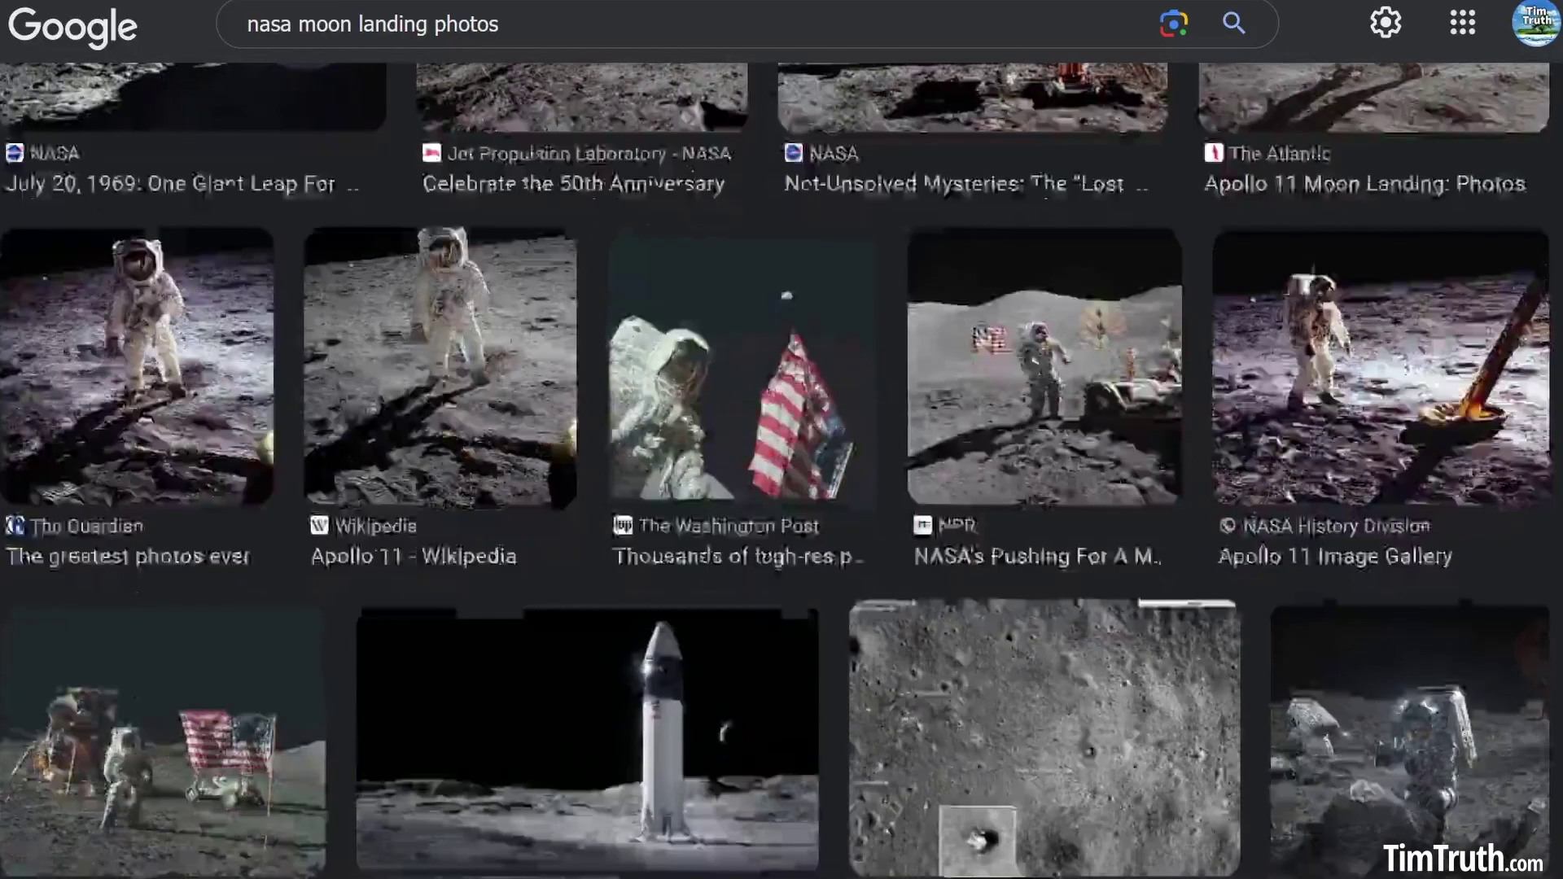
scroll(781, 439, "down", 5)
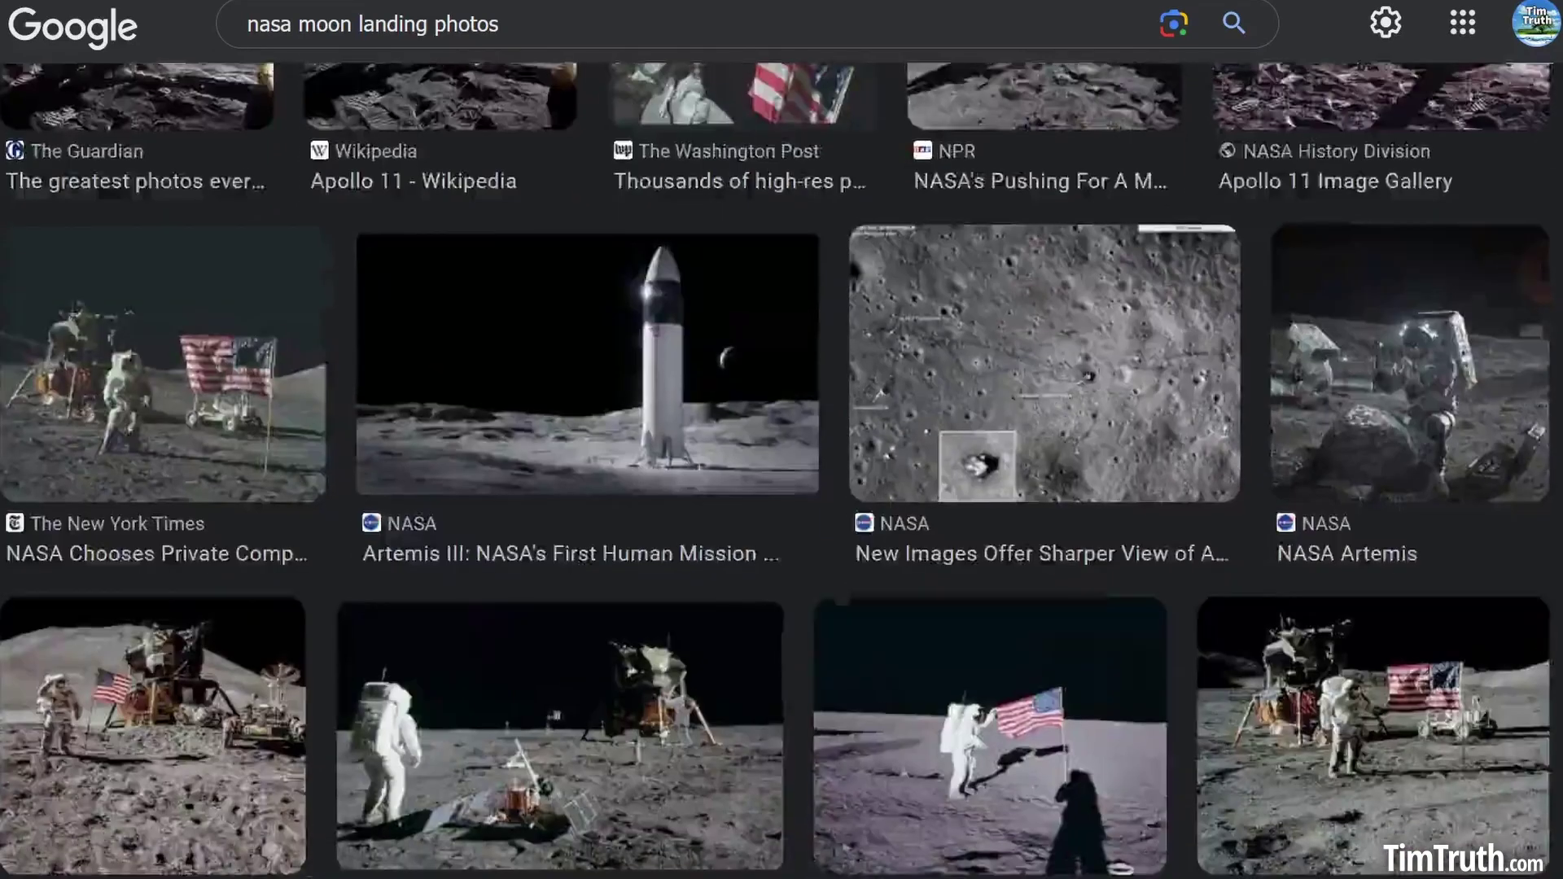
scroll(782, 439, "down", 4)
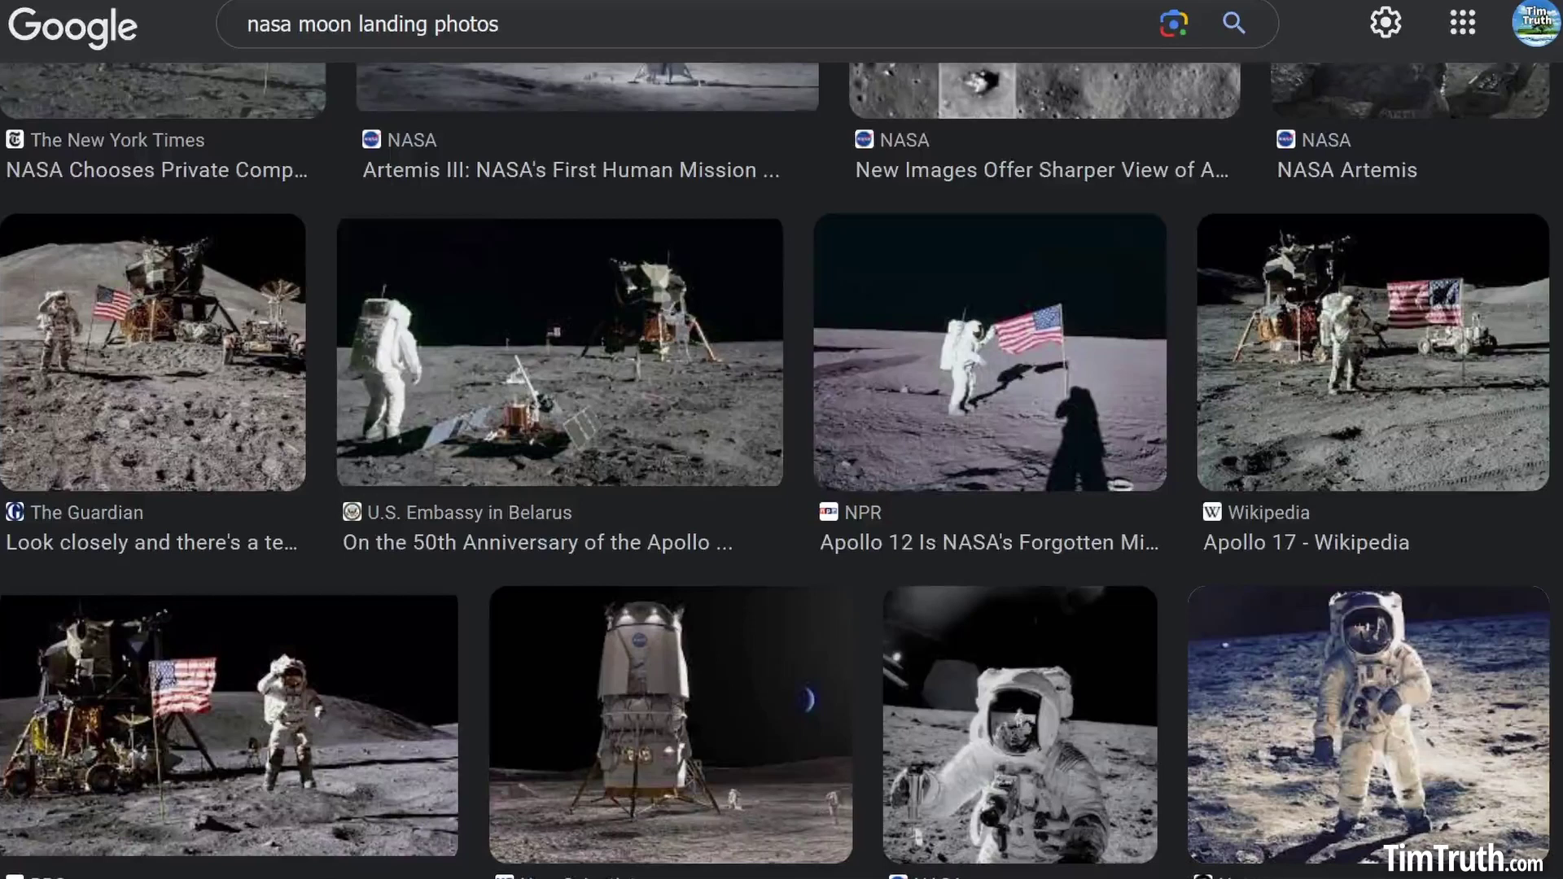
scroll(781, 439, "down", 3)
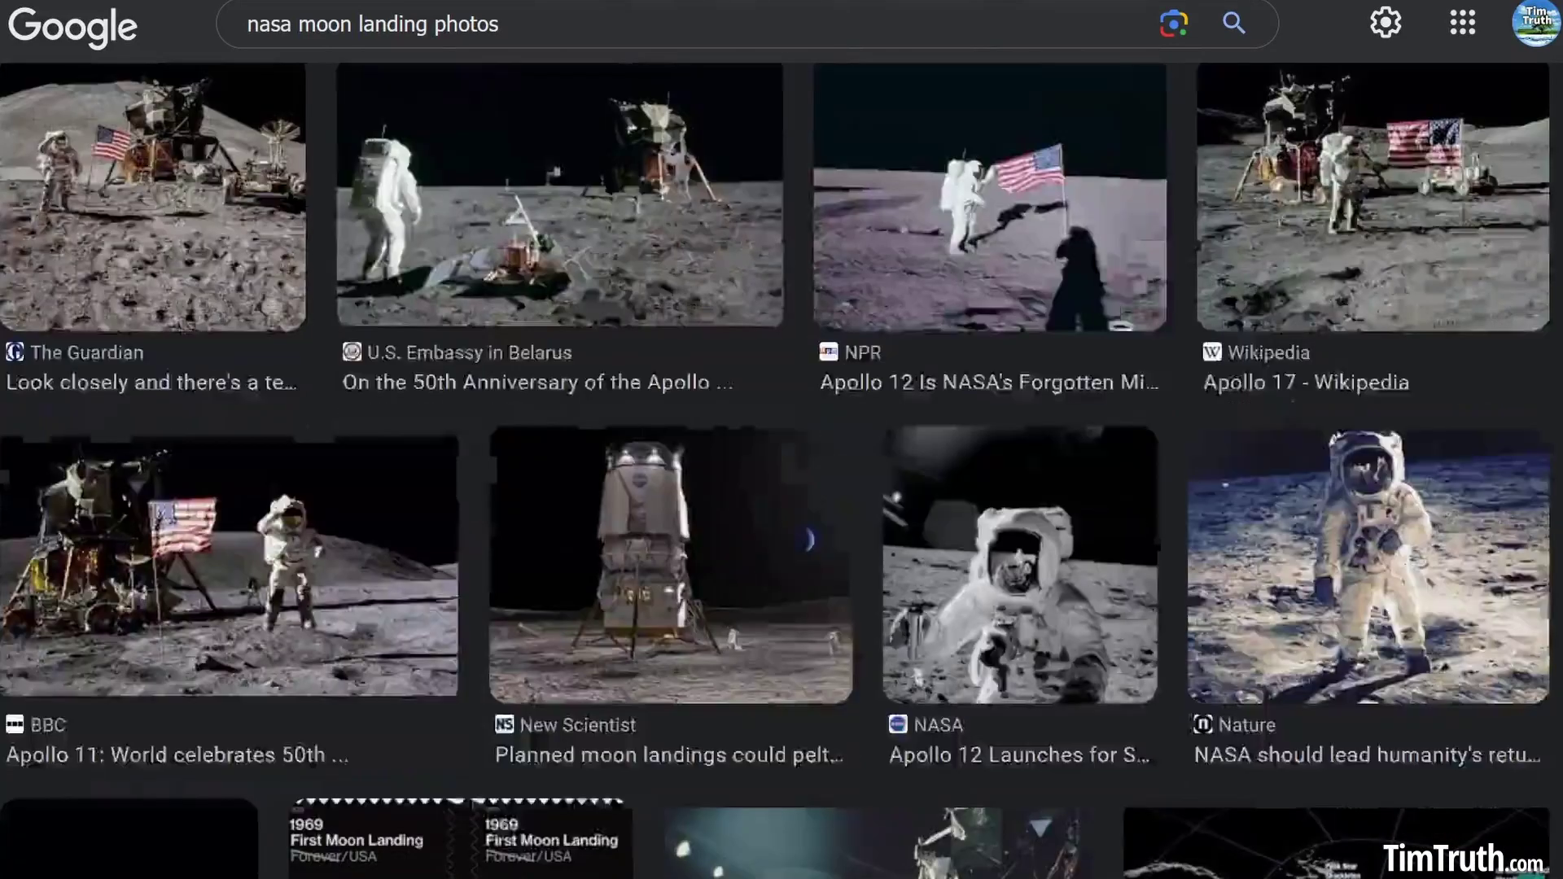
scroll(782, 440, "down", 3)
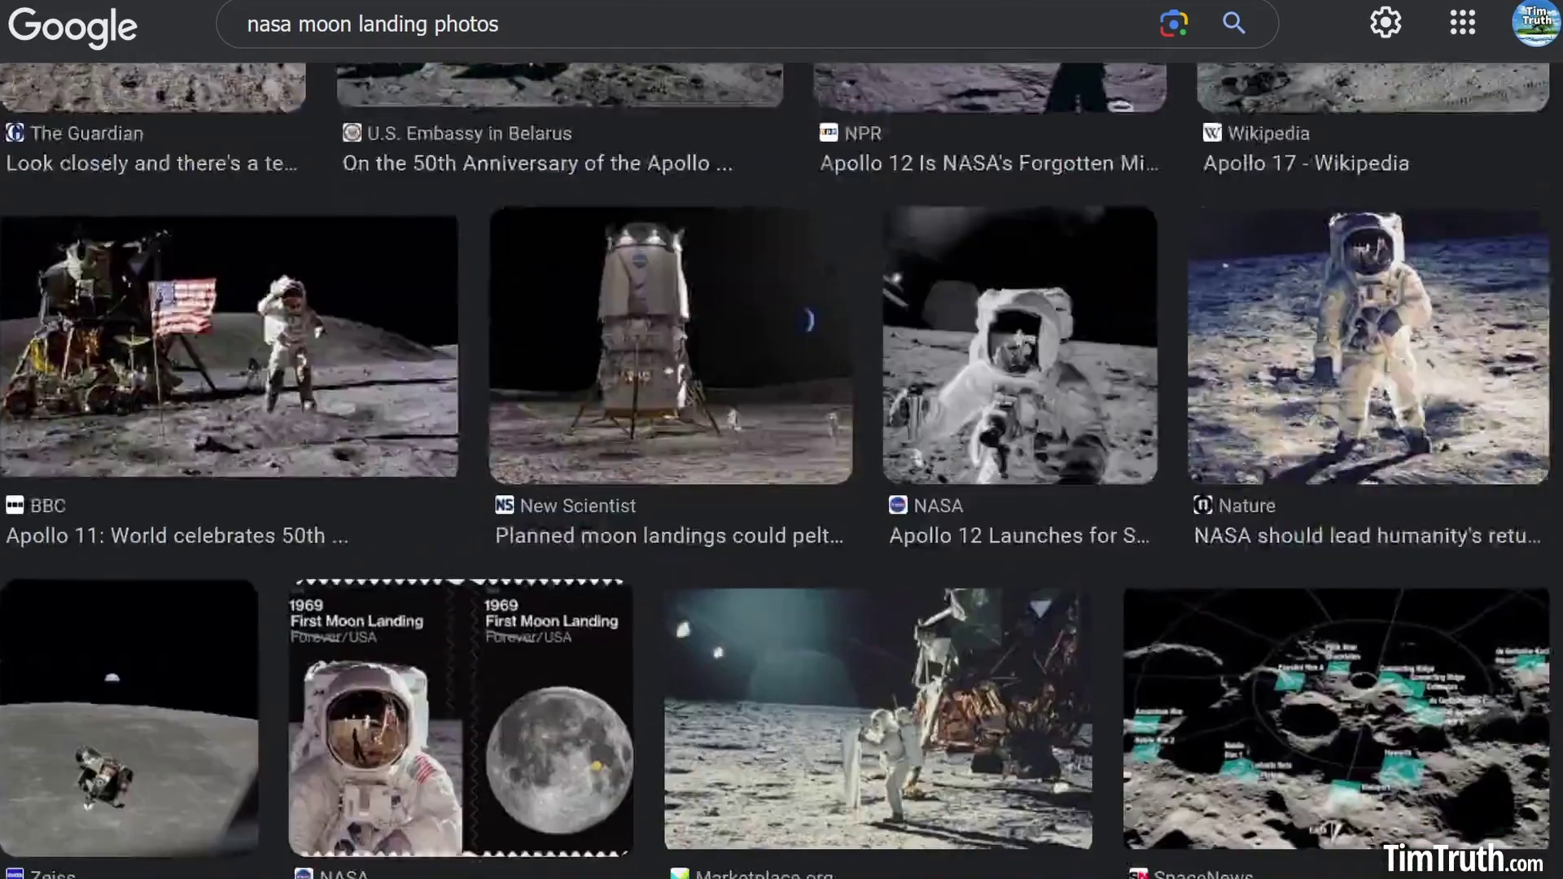
scroll(781, 439, "down", 3)
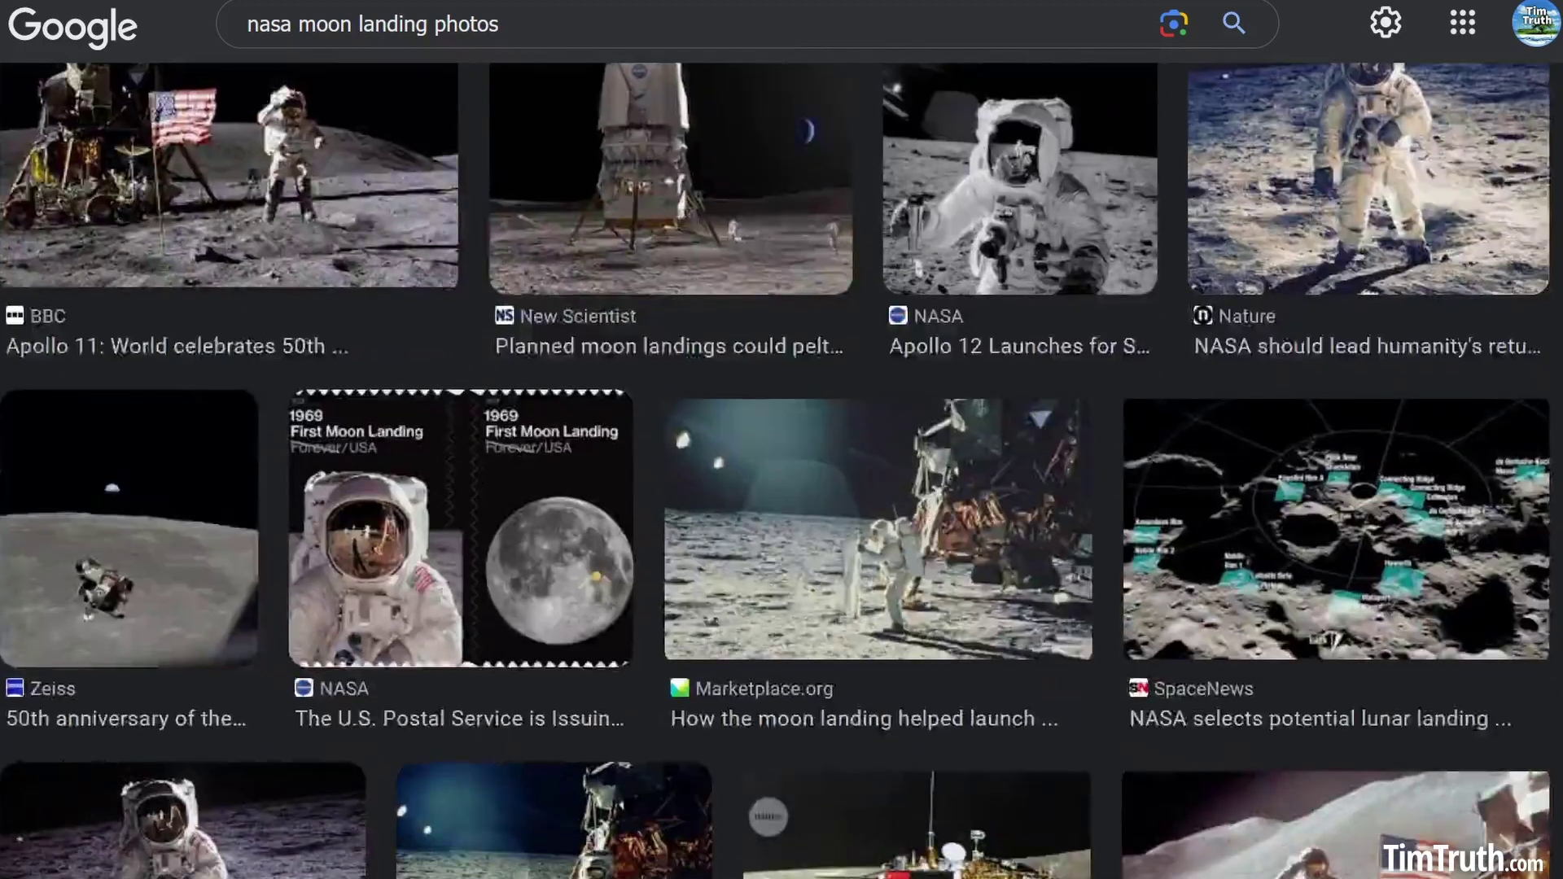
scroll(782, 440, "down", 3)
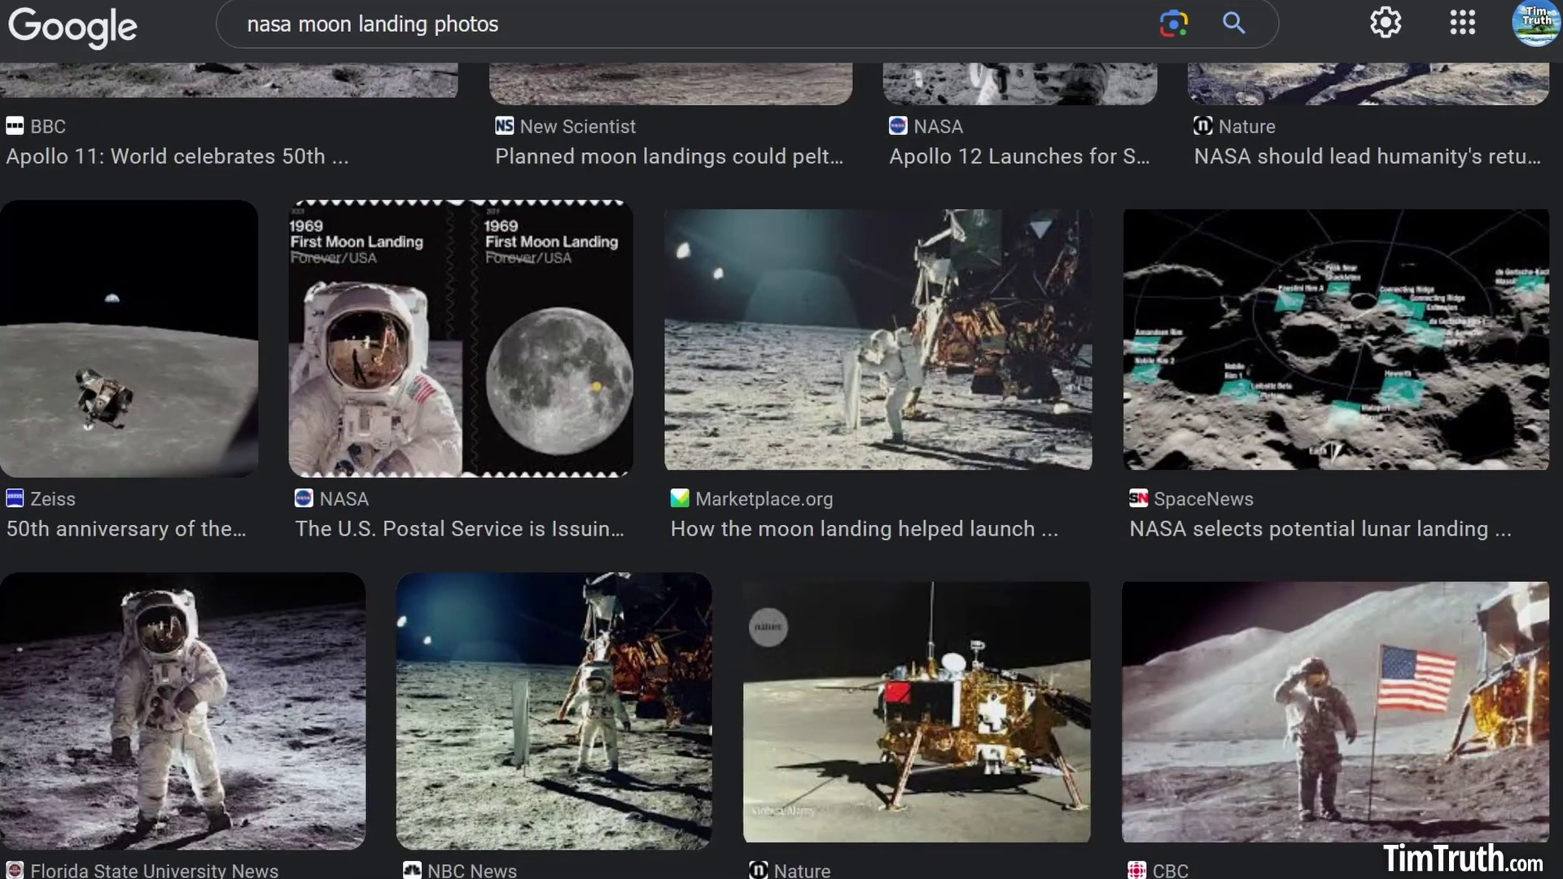
scroll(781, 439, "down", 3)
scroll(781, 439, "down", 3)
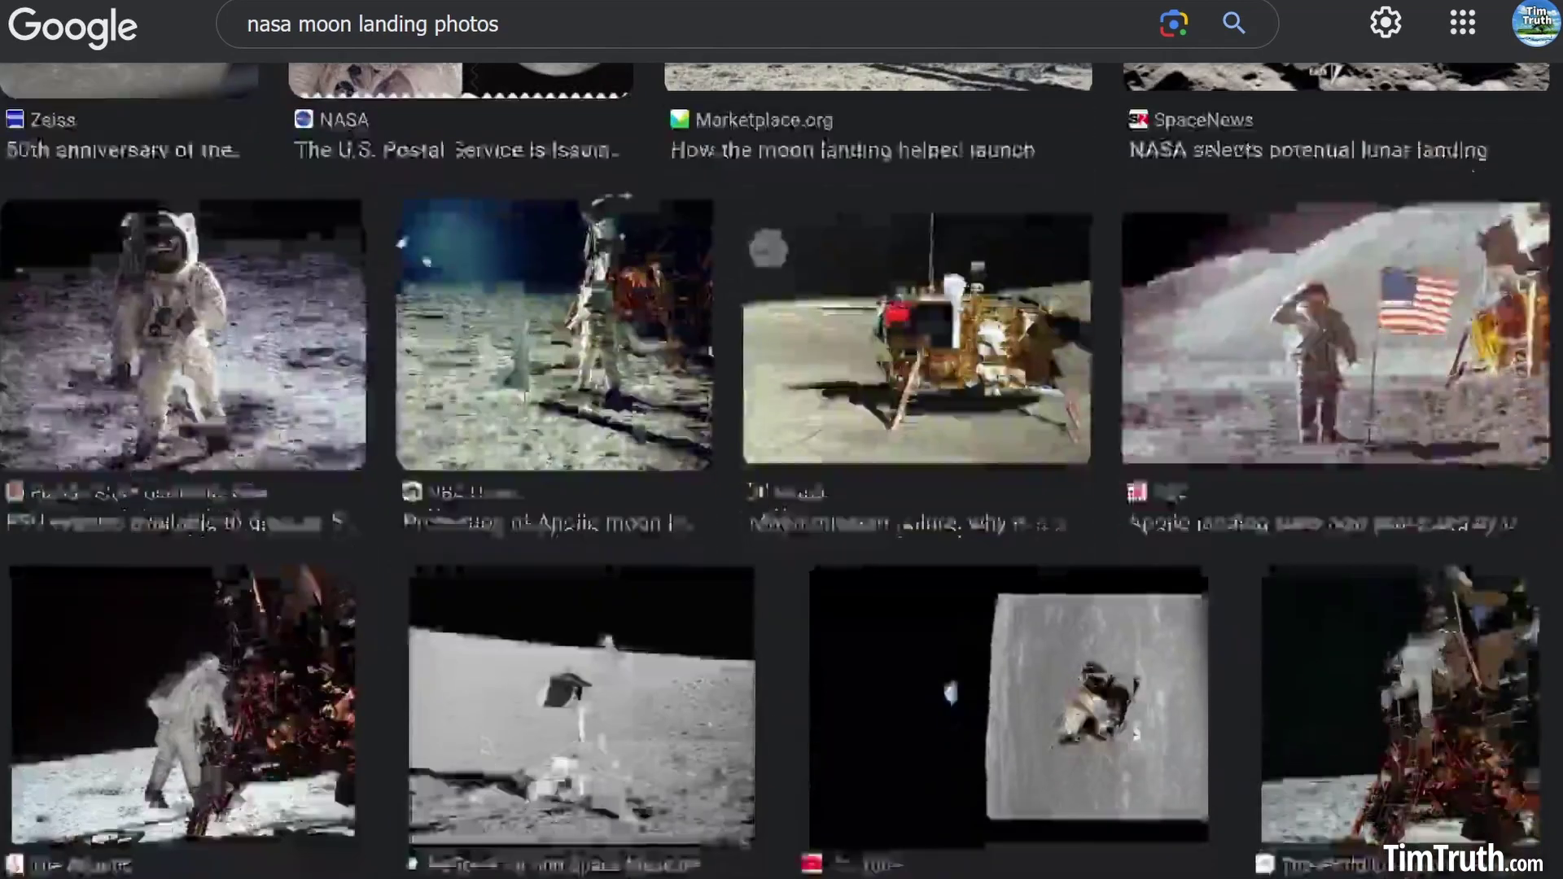
scroll(781, 439, "down", 3)
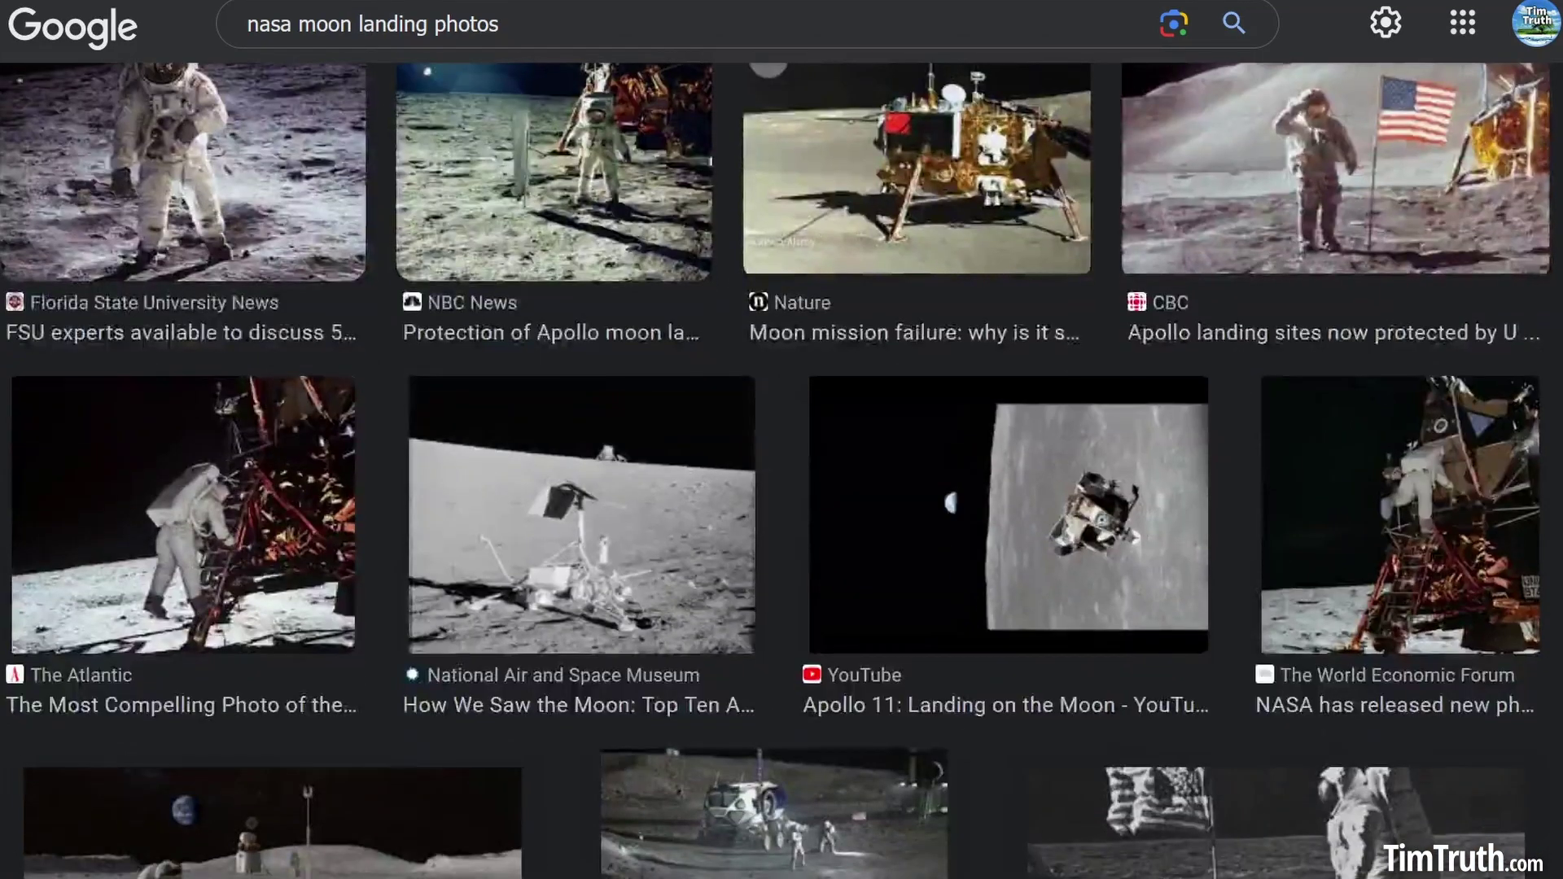
scroll(783, 440, "down", 3)
scroll(781, 440, "down", 3)
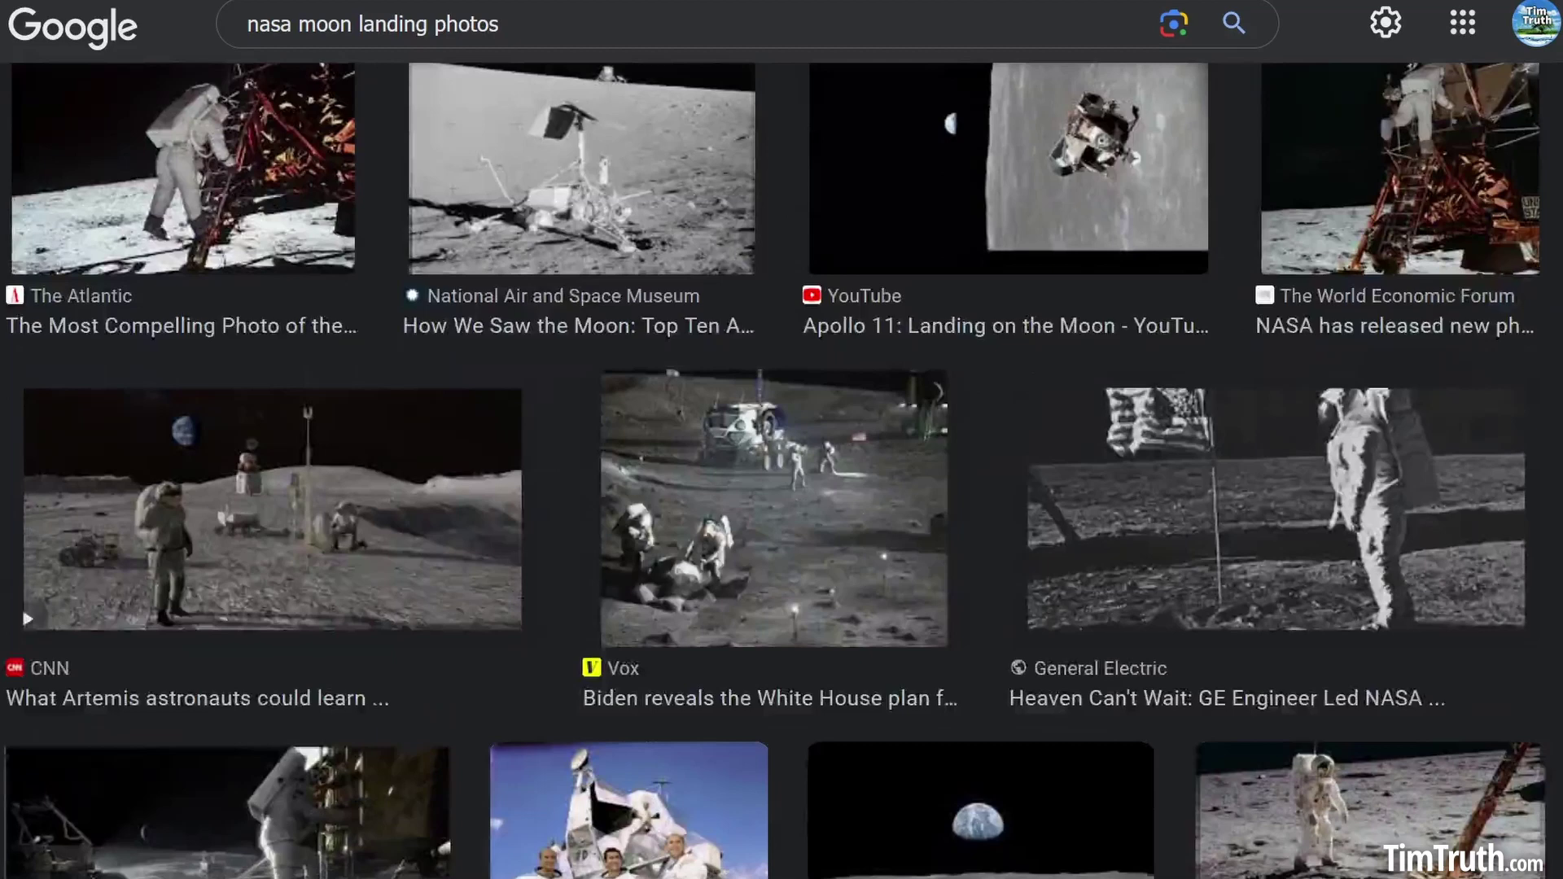
scroll(781, 440, "down", 3)
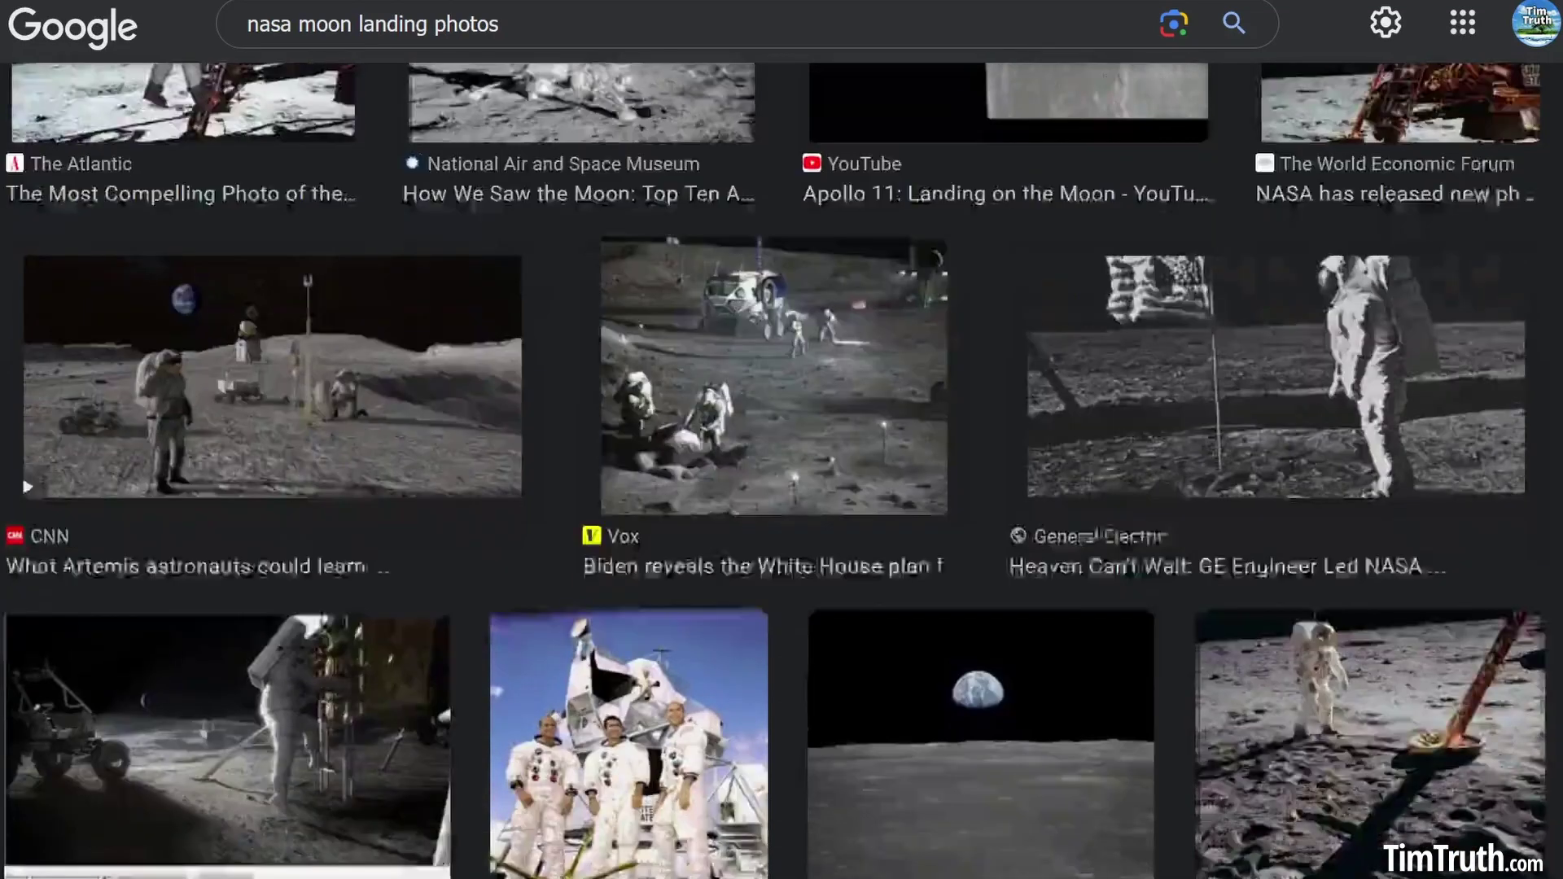
scroll(781, 439, "down", 3)
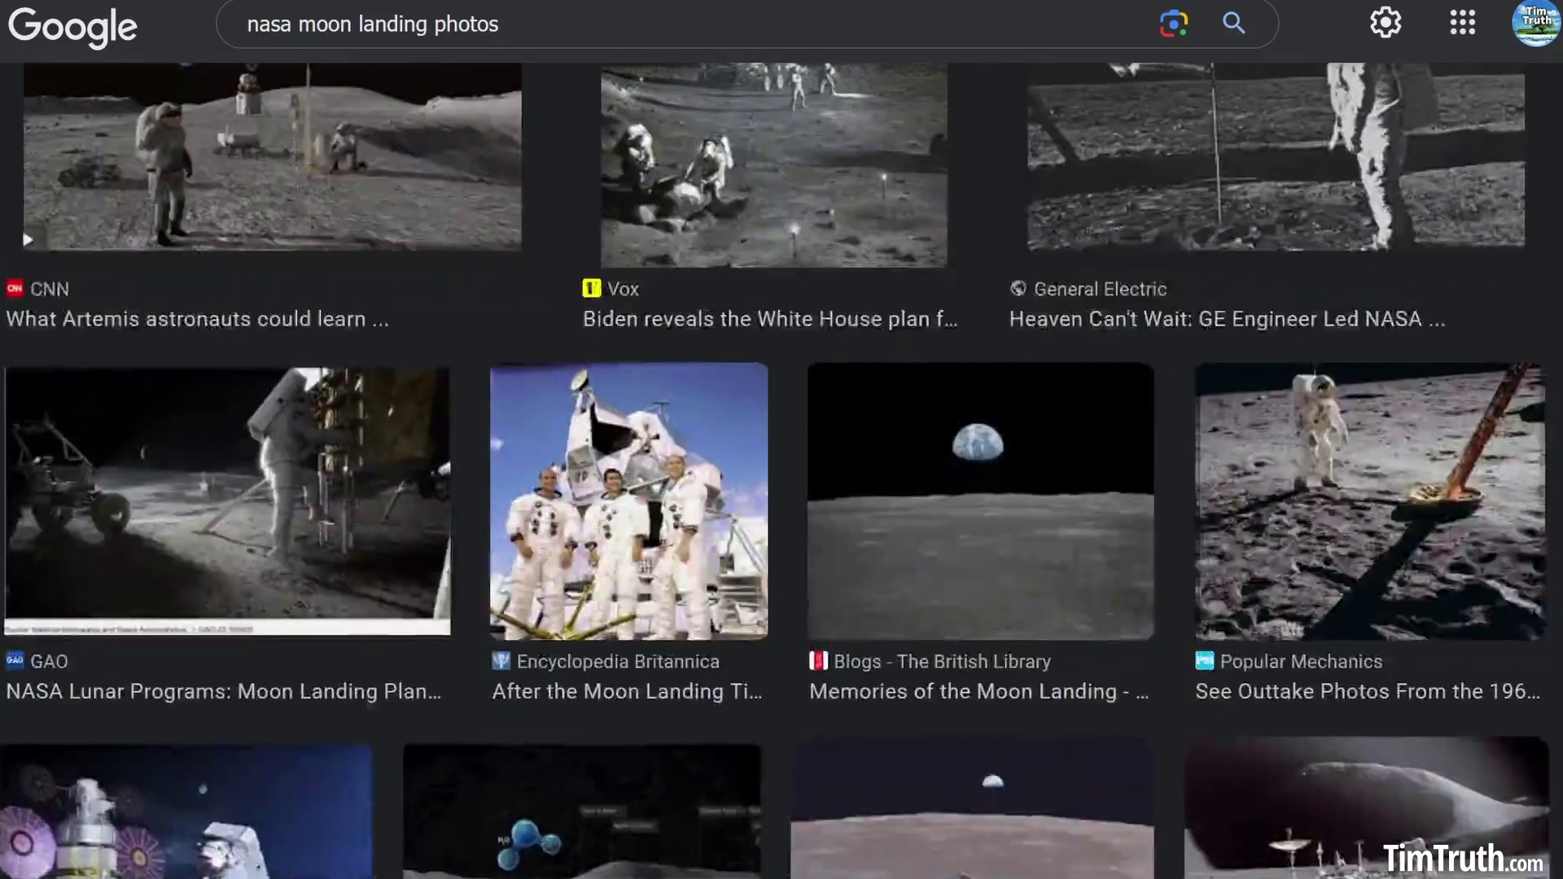
scroll(781, 440, "down", 3)
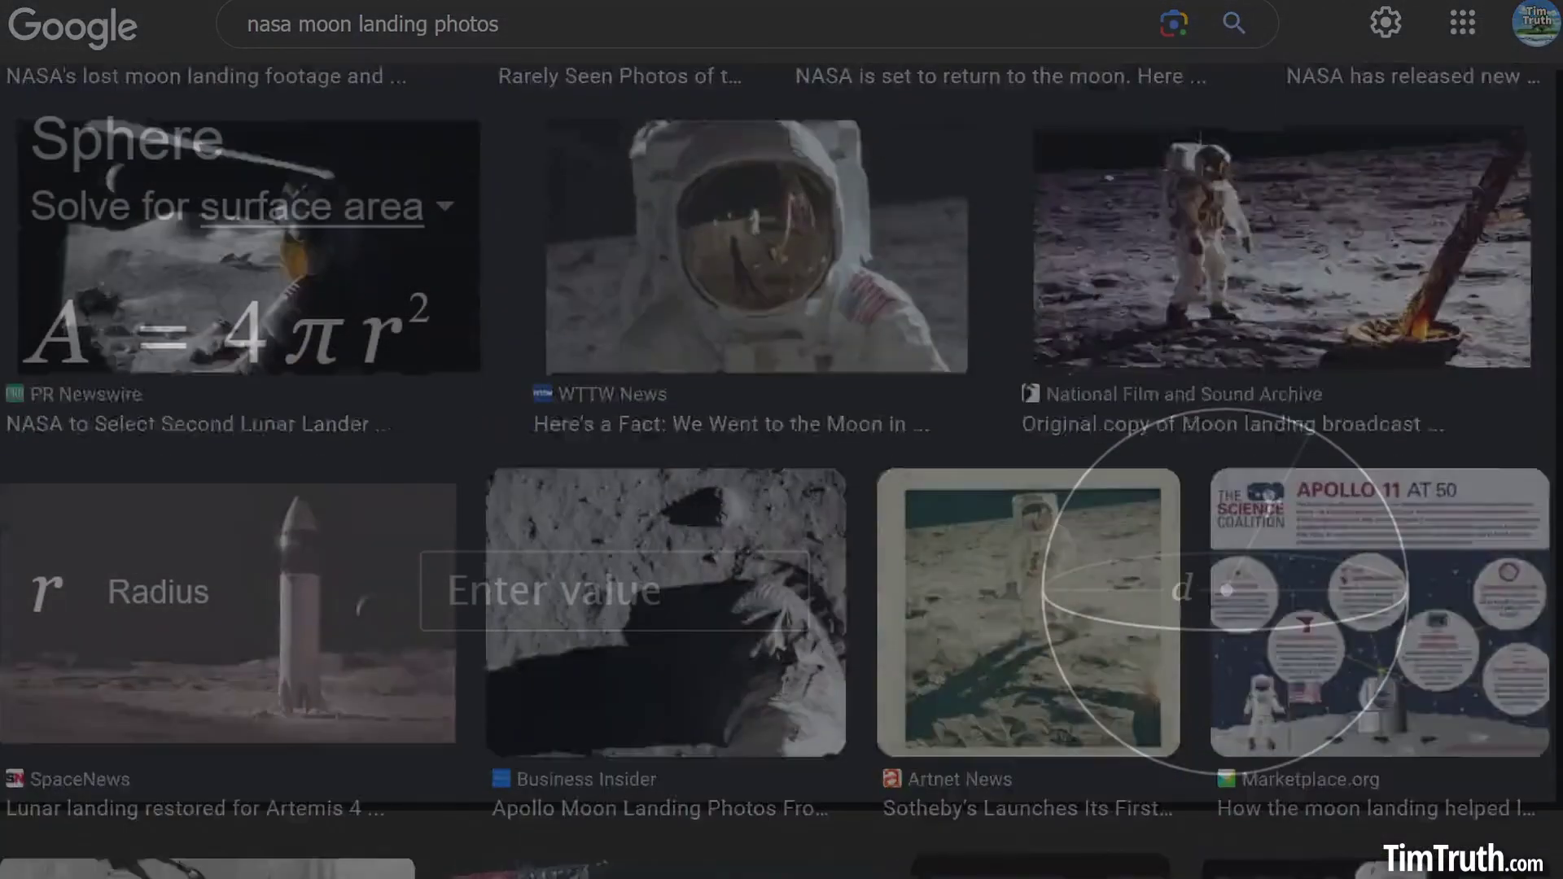
scroll(781, 439, "down", 3)
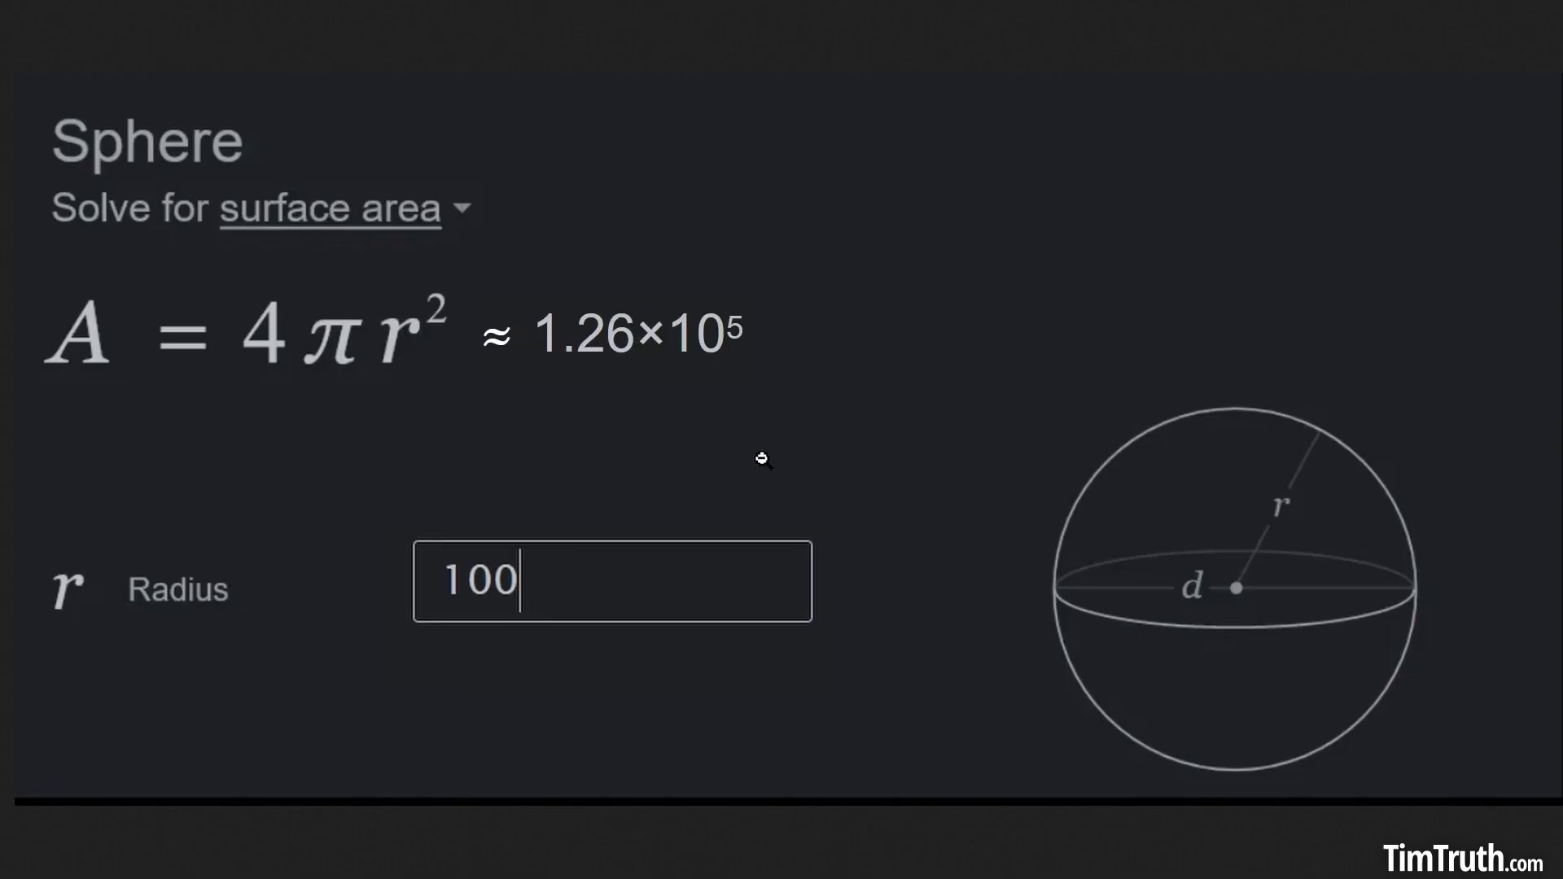
Calculate the sphere's surface area for radii of 50, 25 and 12.5 in turn
double_click(586, 593)
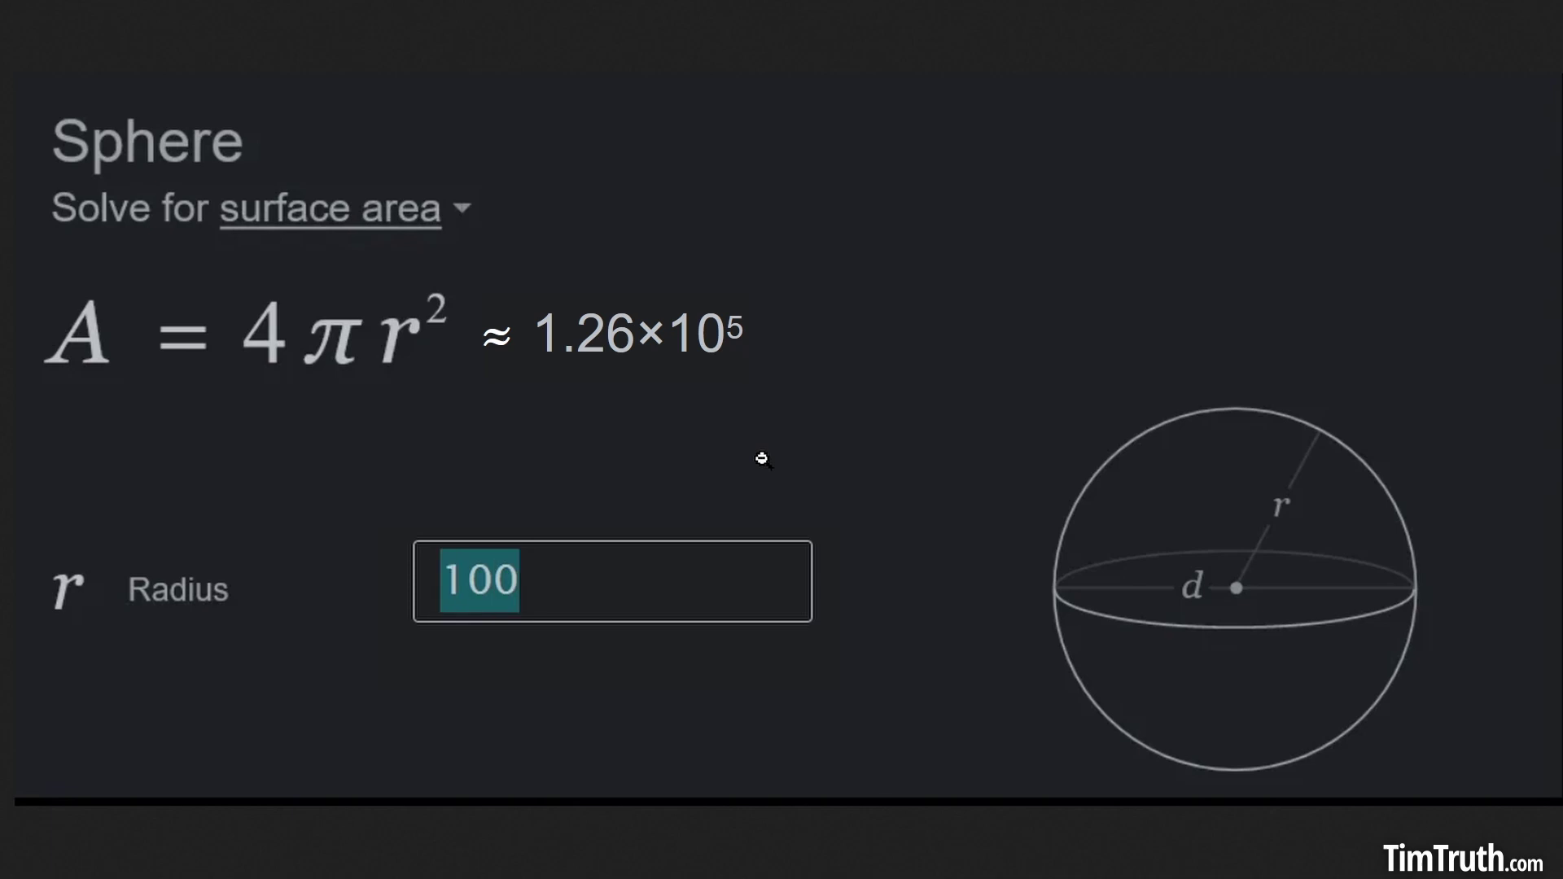
type("50")
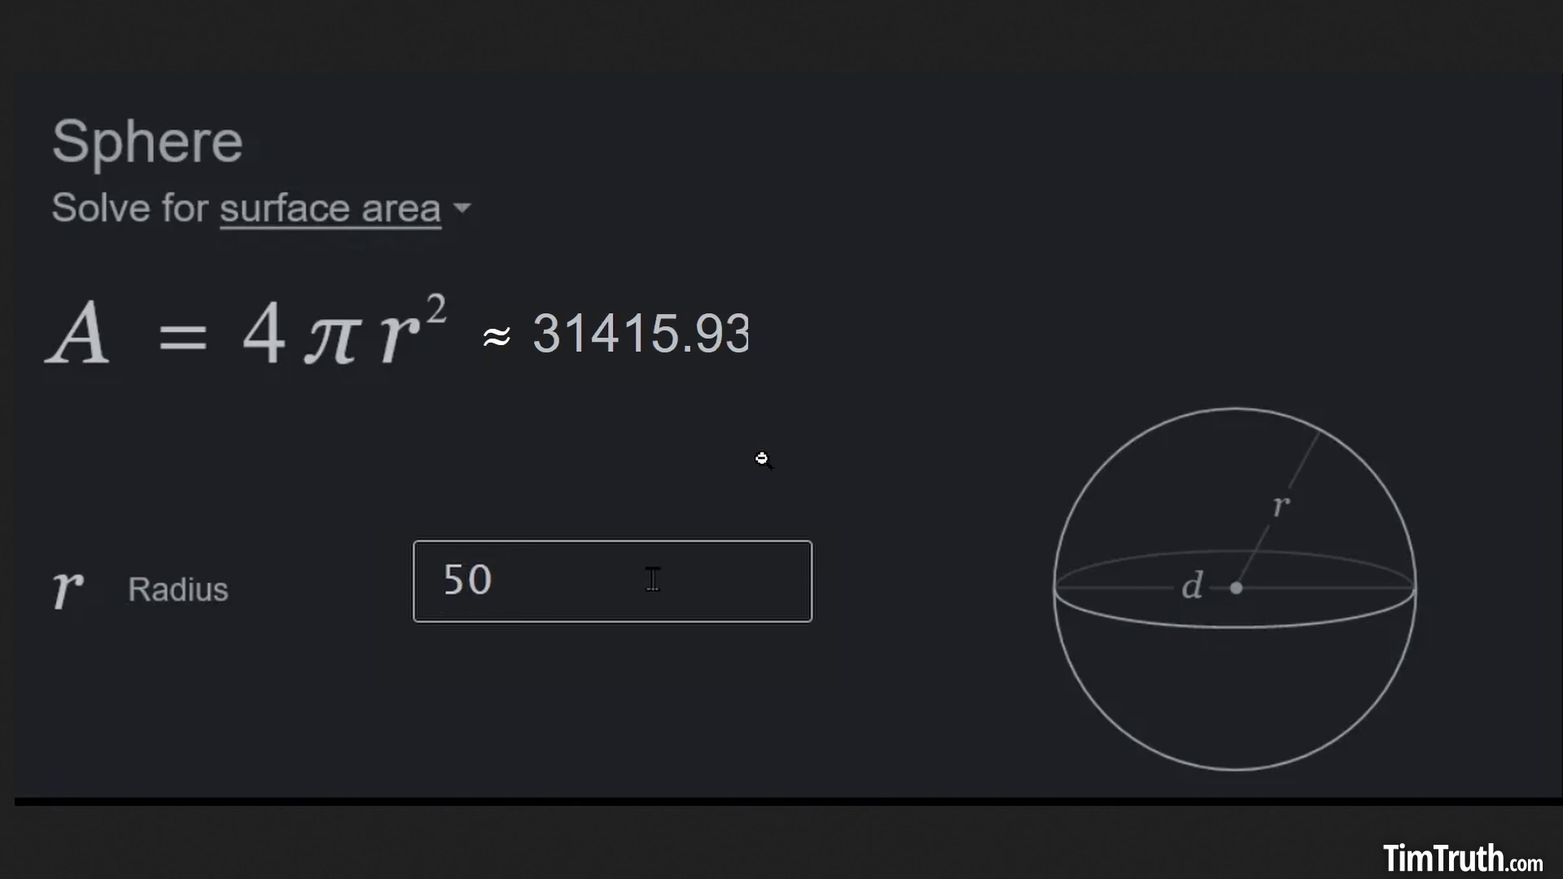
double_click(652, 580)
type("25")
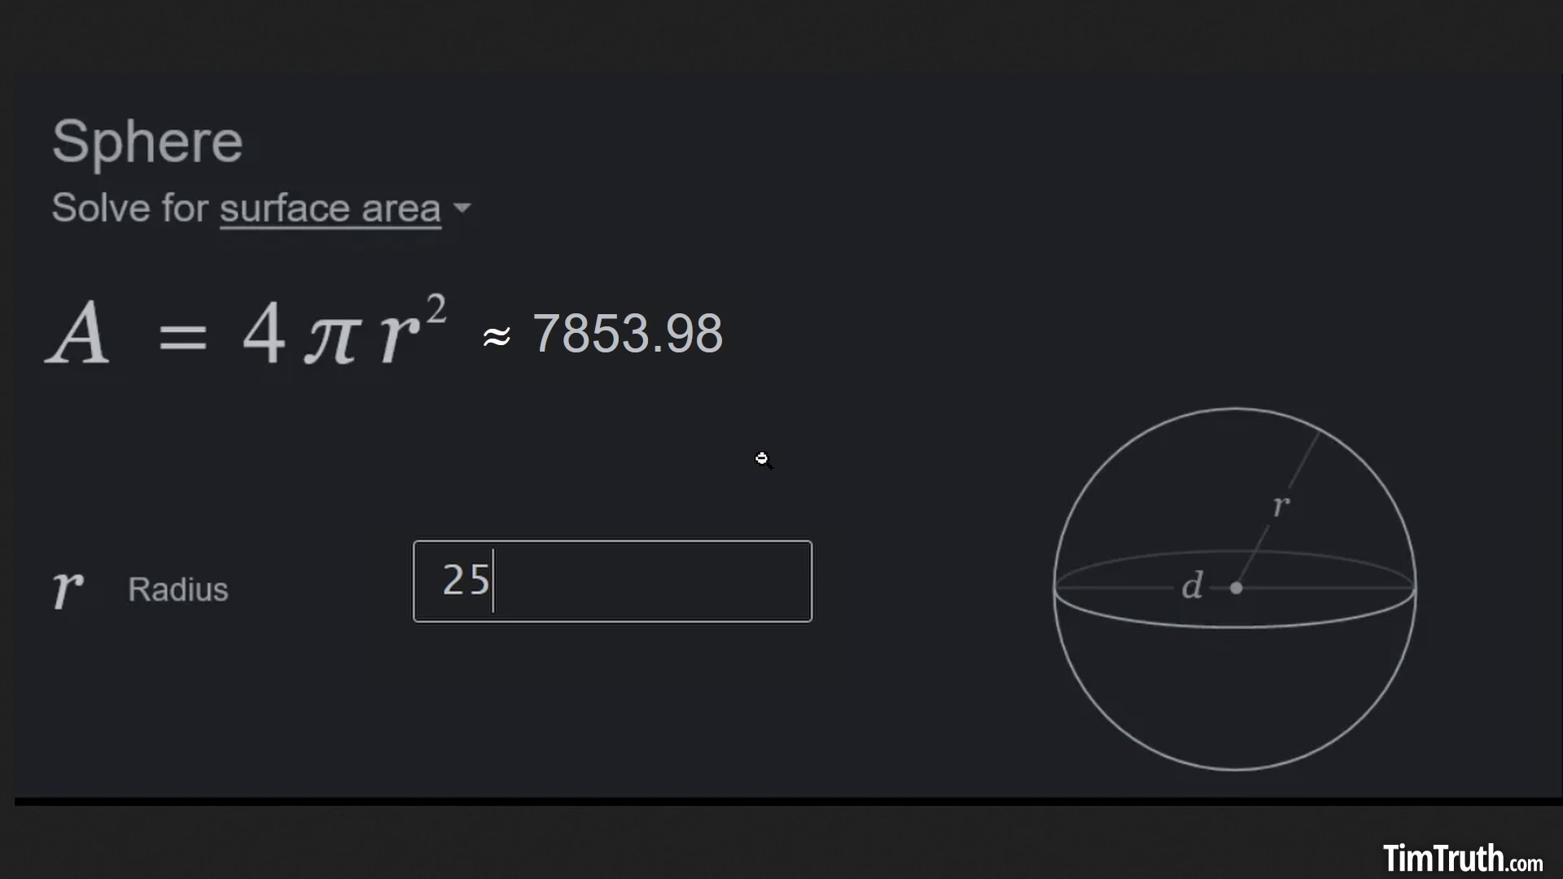
key("ctrl+a")
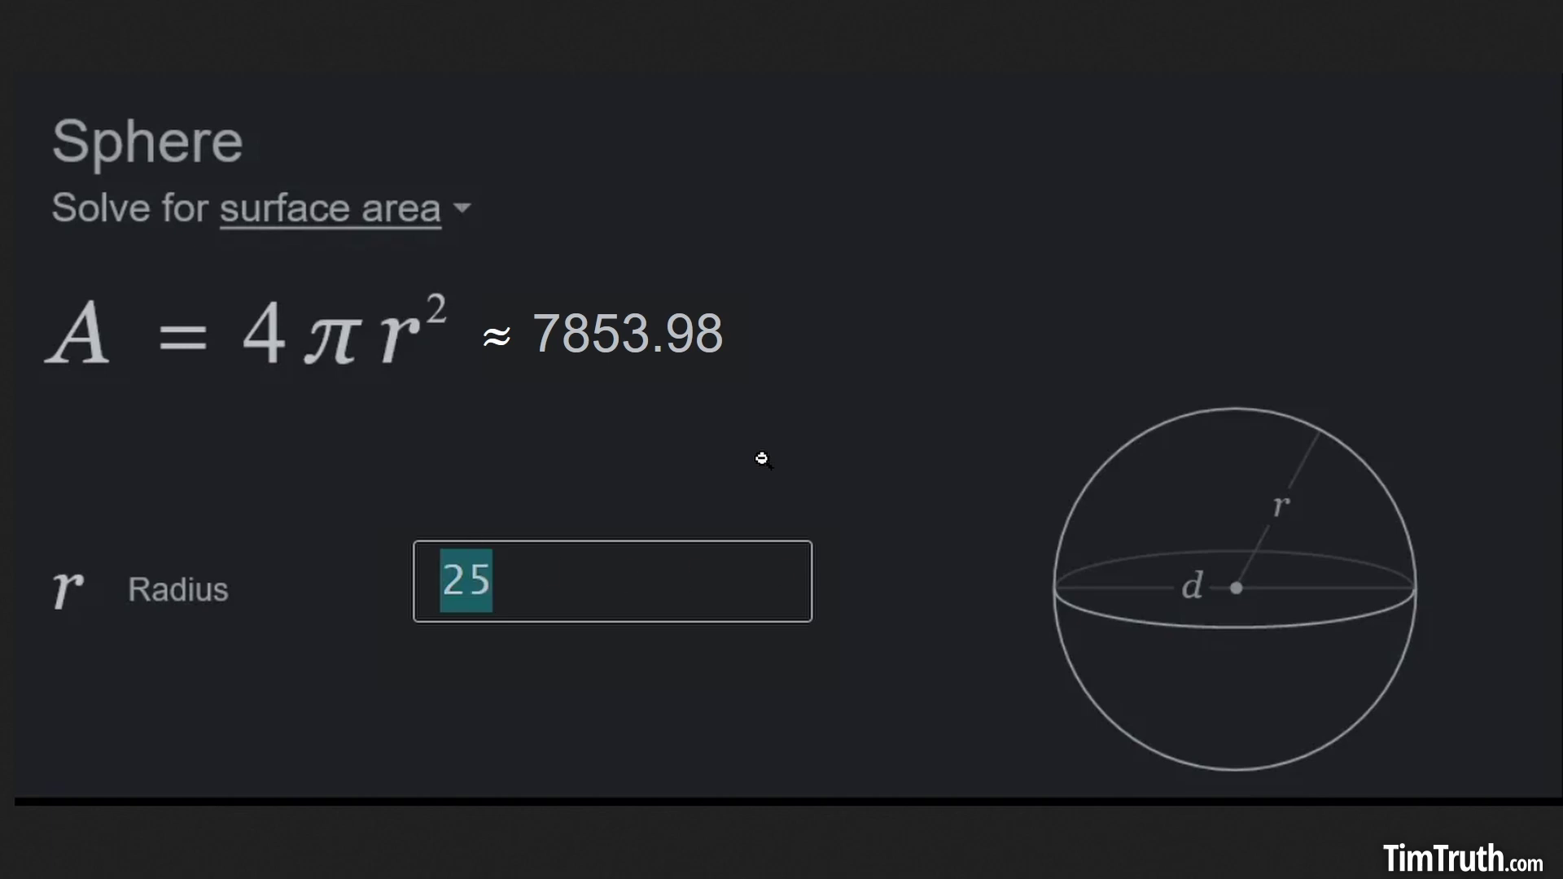
type("12.5")
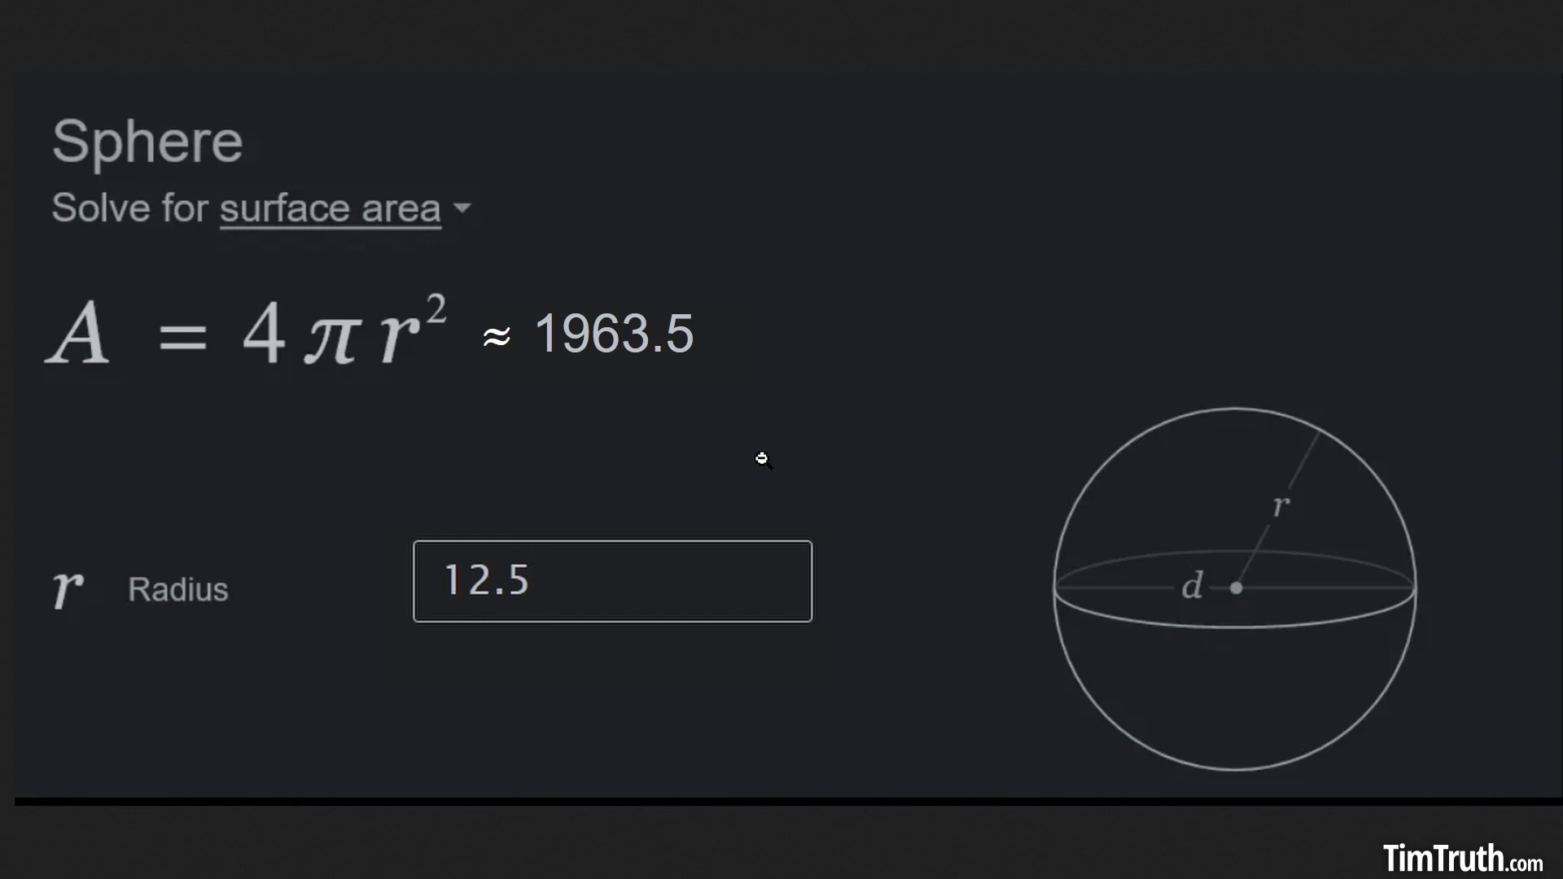
Clear the sphere's radius and calculate the surface area for a radius of 5, followed by 10
key("ctrl+a")
key("BackSpace")
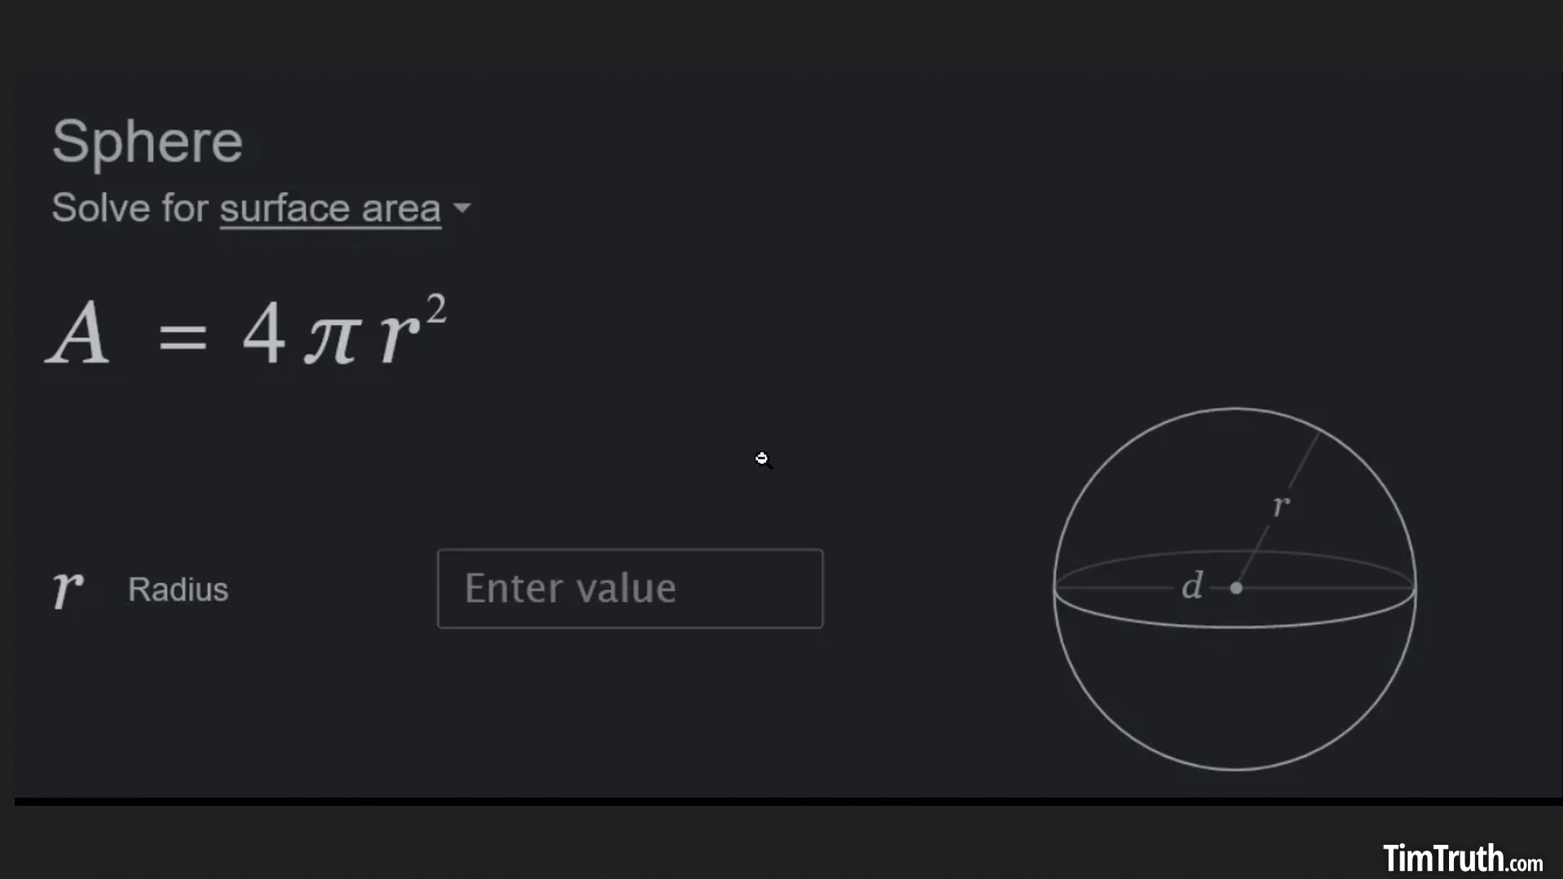
type("5")
key("ctrl+a")
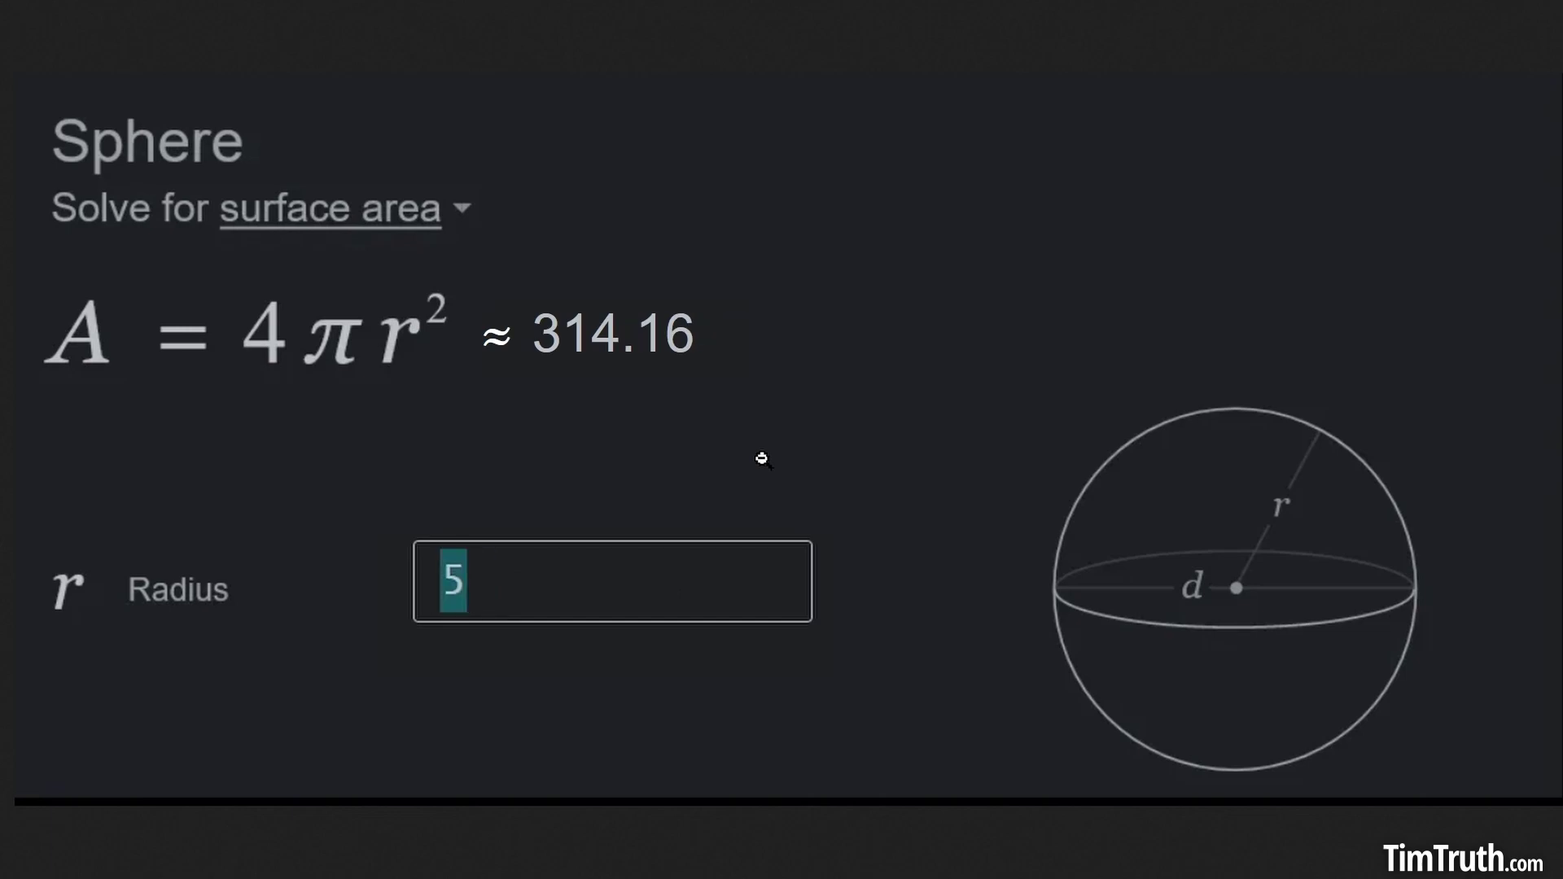
type("10")
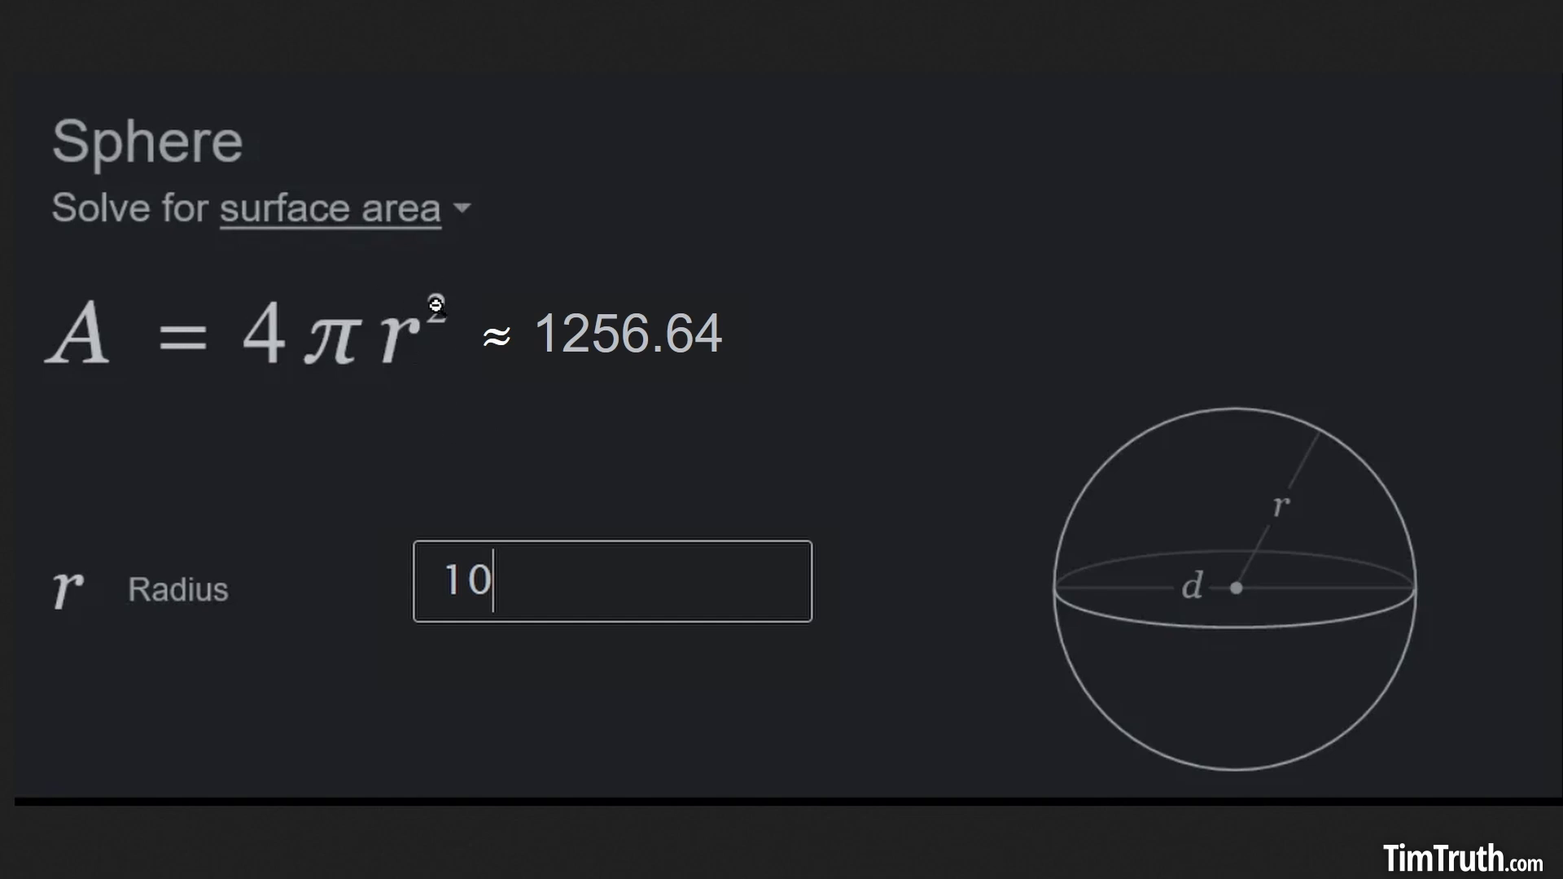
Compare the sphere's surface area for a radius of 5 with that for a radius of 15
key("ctrl+a")
type("5")
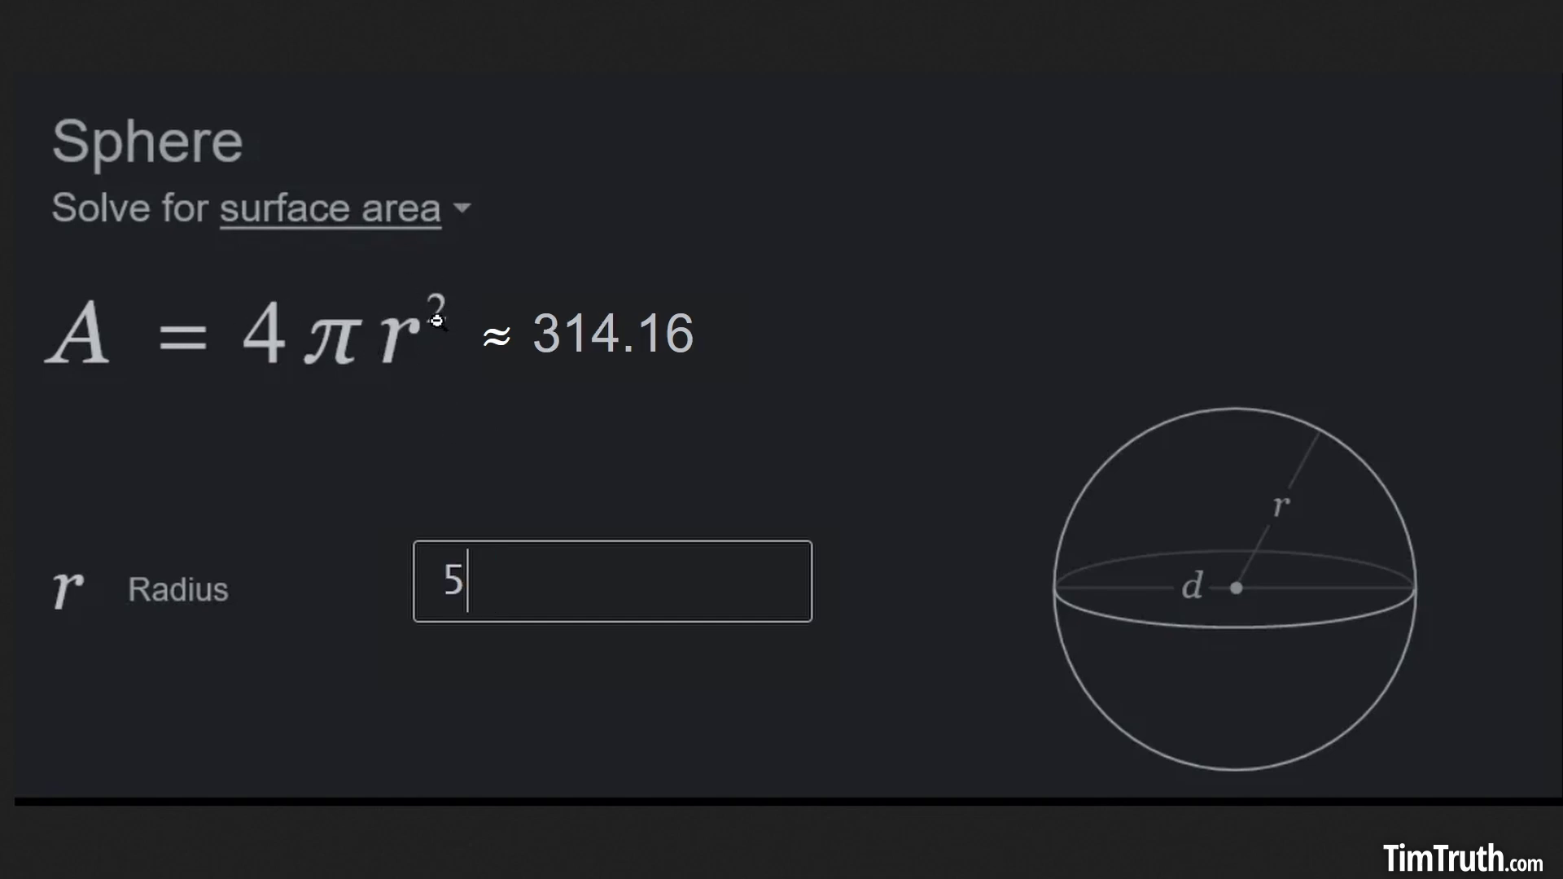
key("ctrl+a")
type("15")
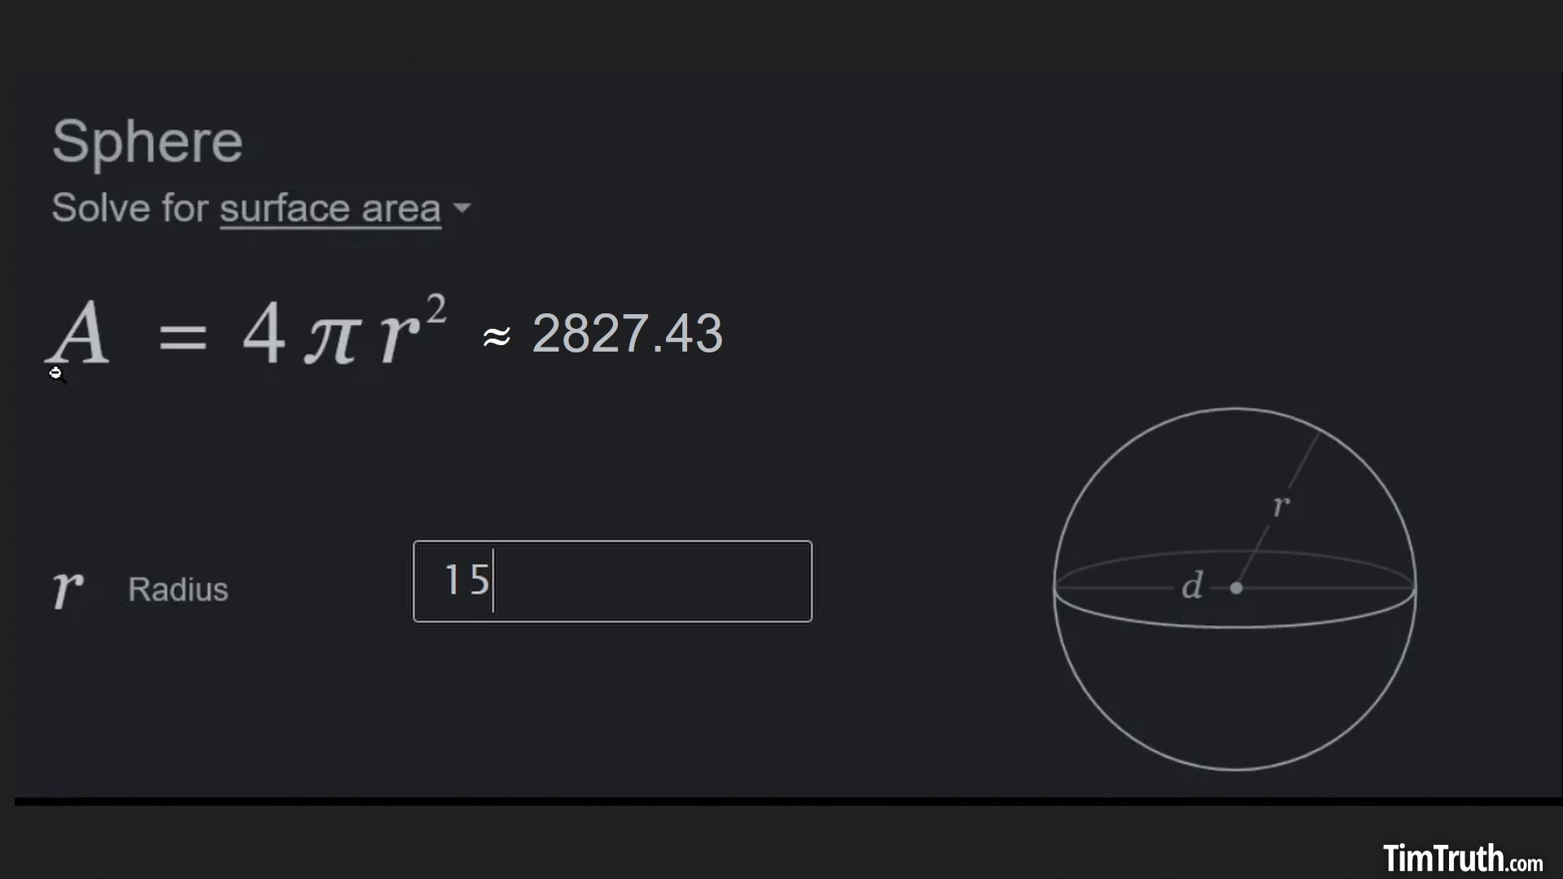
Compare the sphere's surface area for a radius of 5 with that for a radius of 20
key("ctrl+a")
type("5")
key("ctrl+a")
type("20")
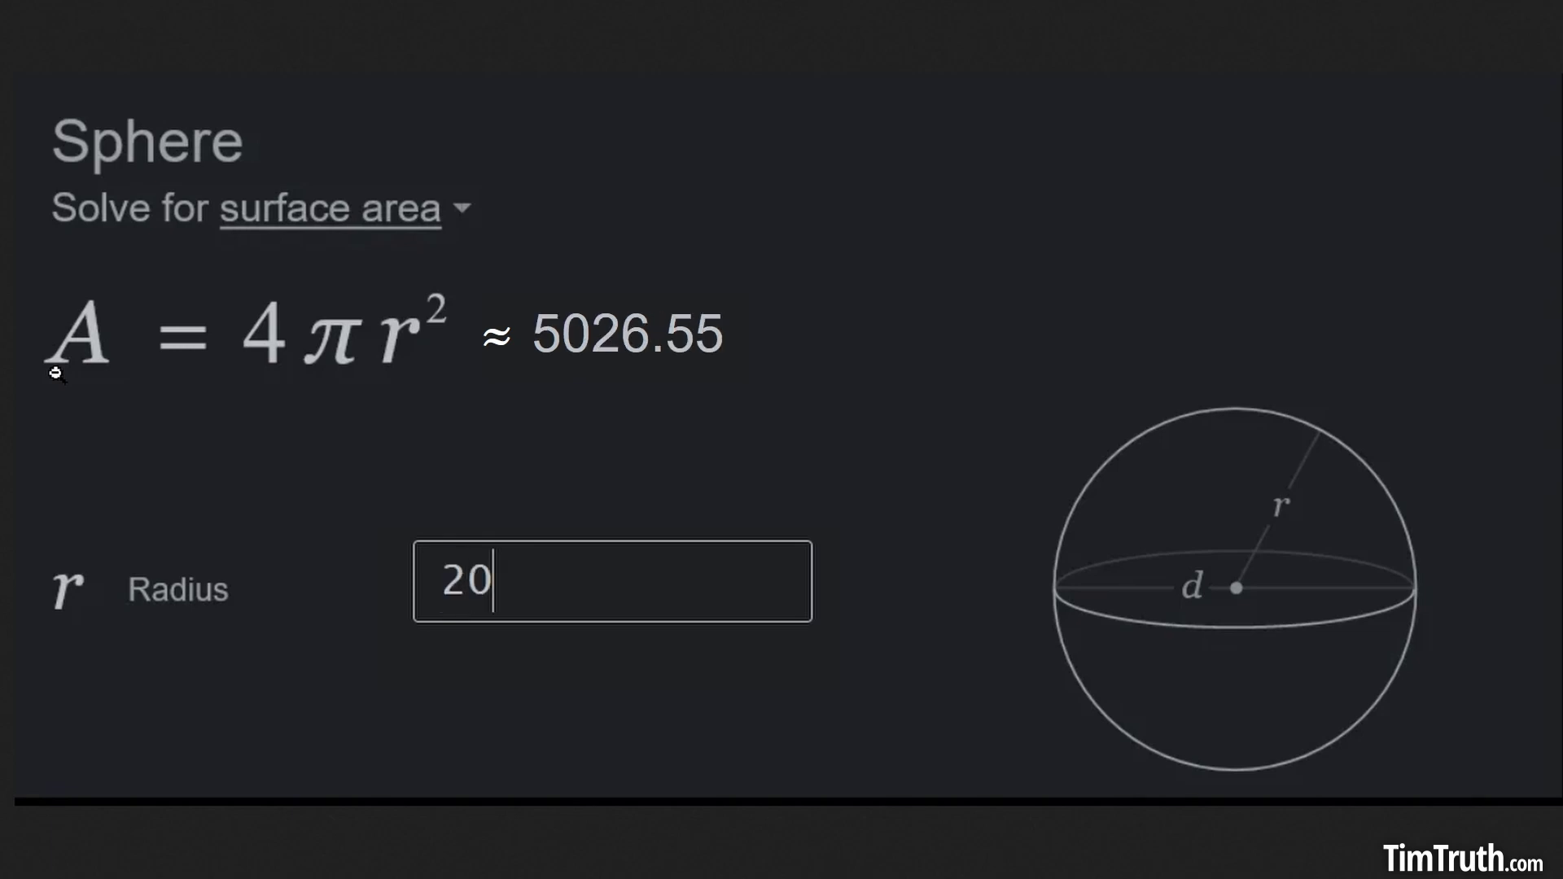
Compare the sphere's surface area for radii of 5 and 25, and clear the radius value
key("ctrl+a")
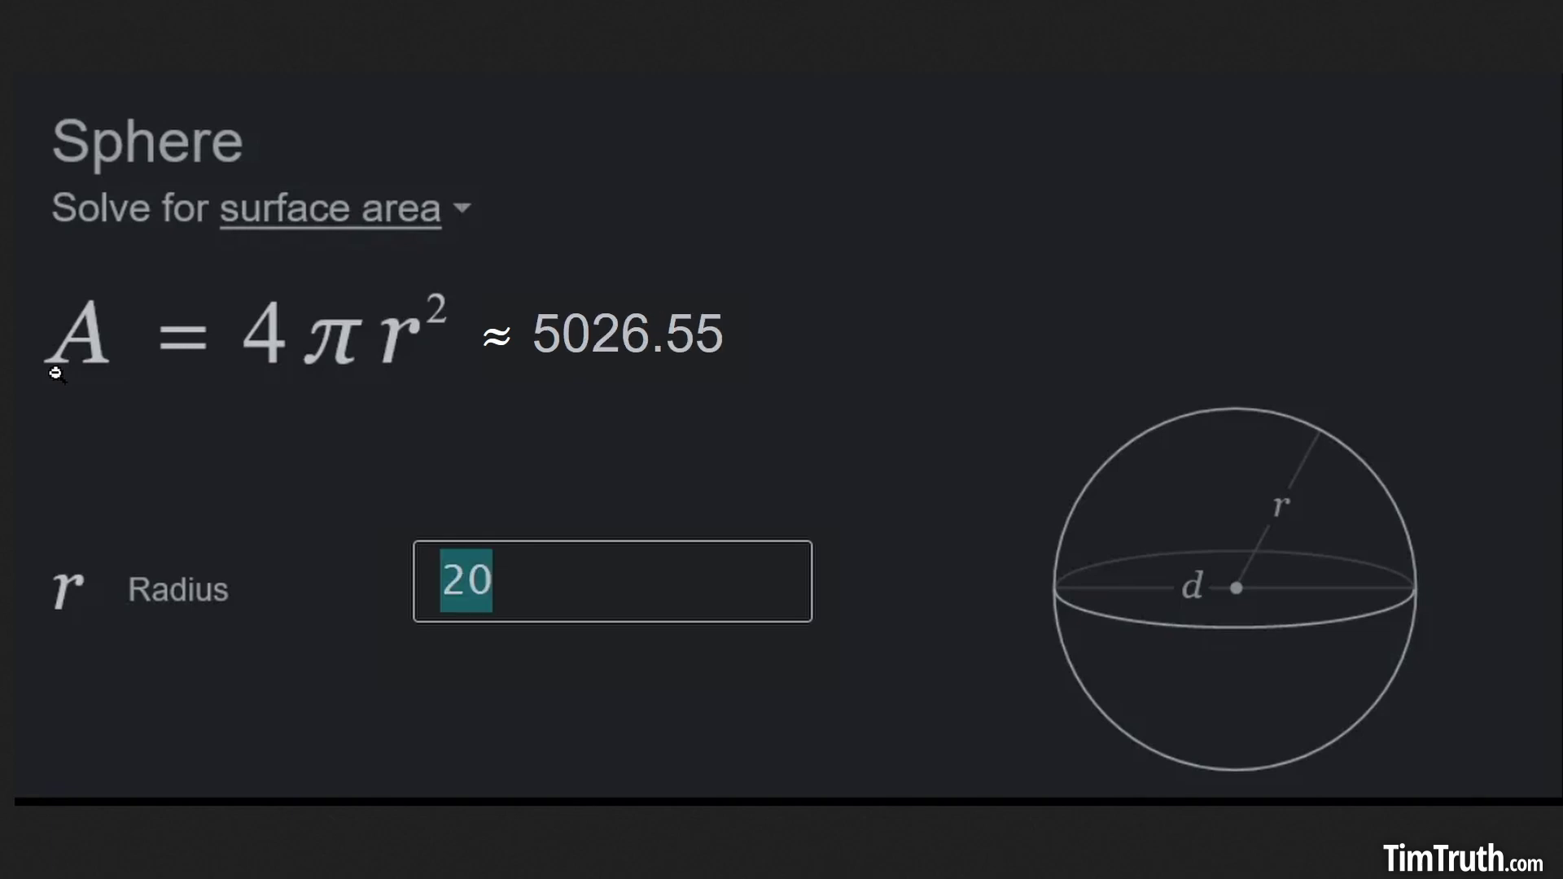
type("5")
key("ctrl+a")
type("25")
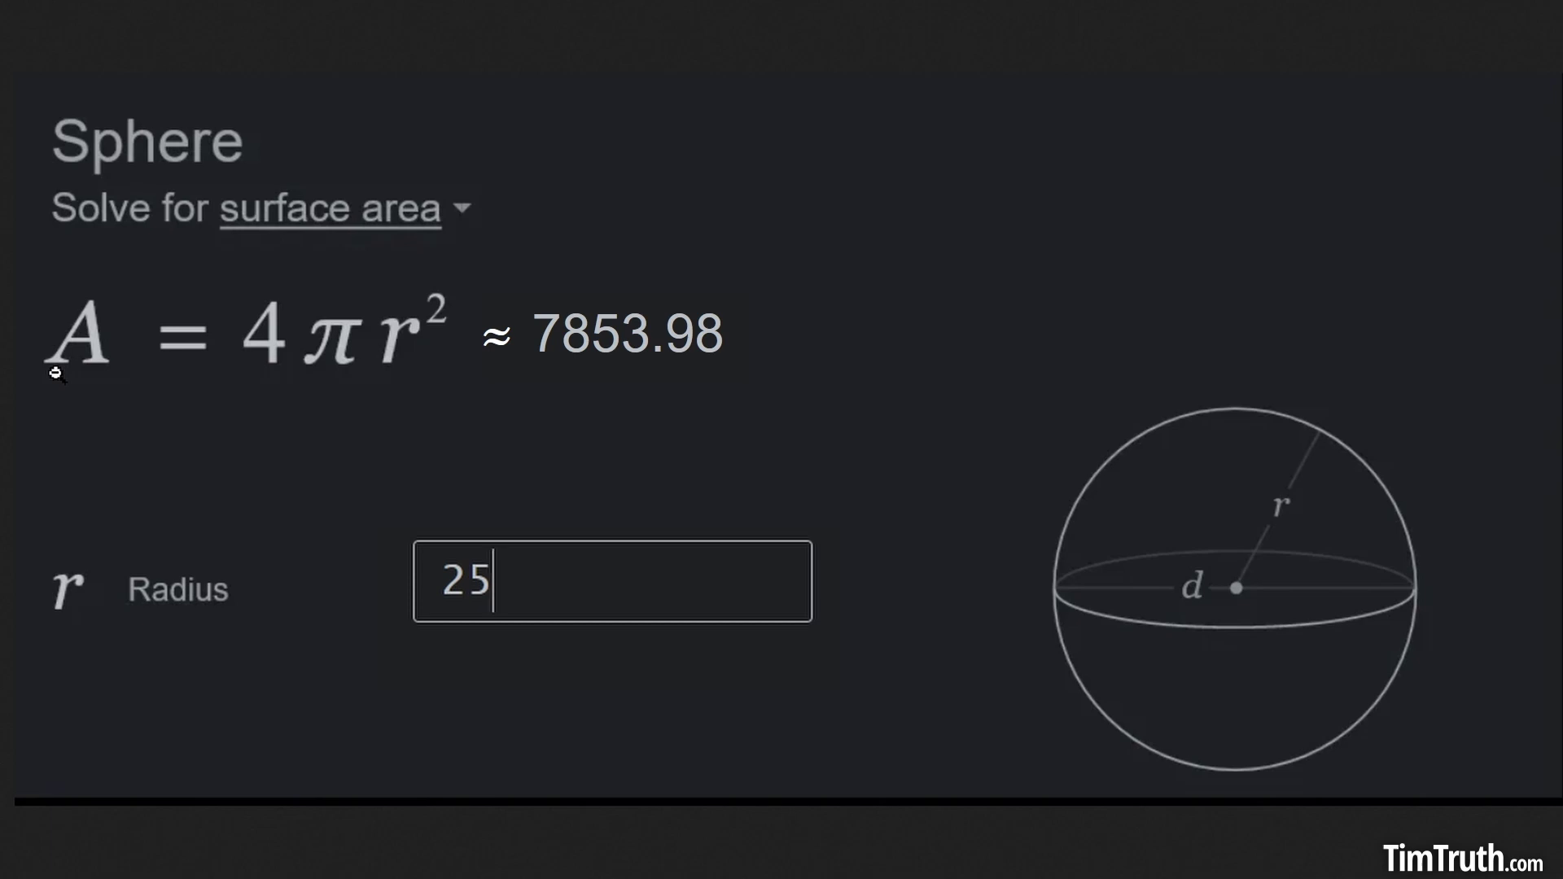
key("BackSpace")
key("BackSpace")
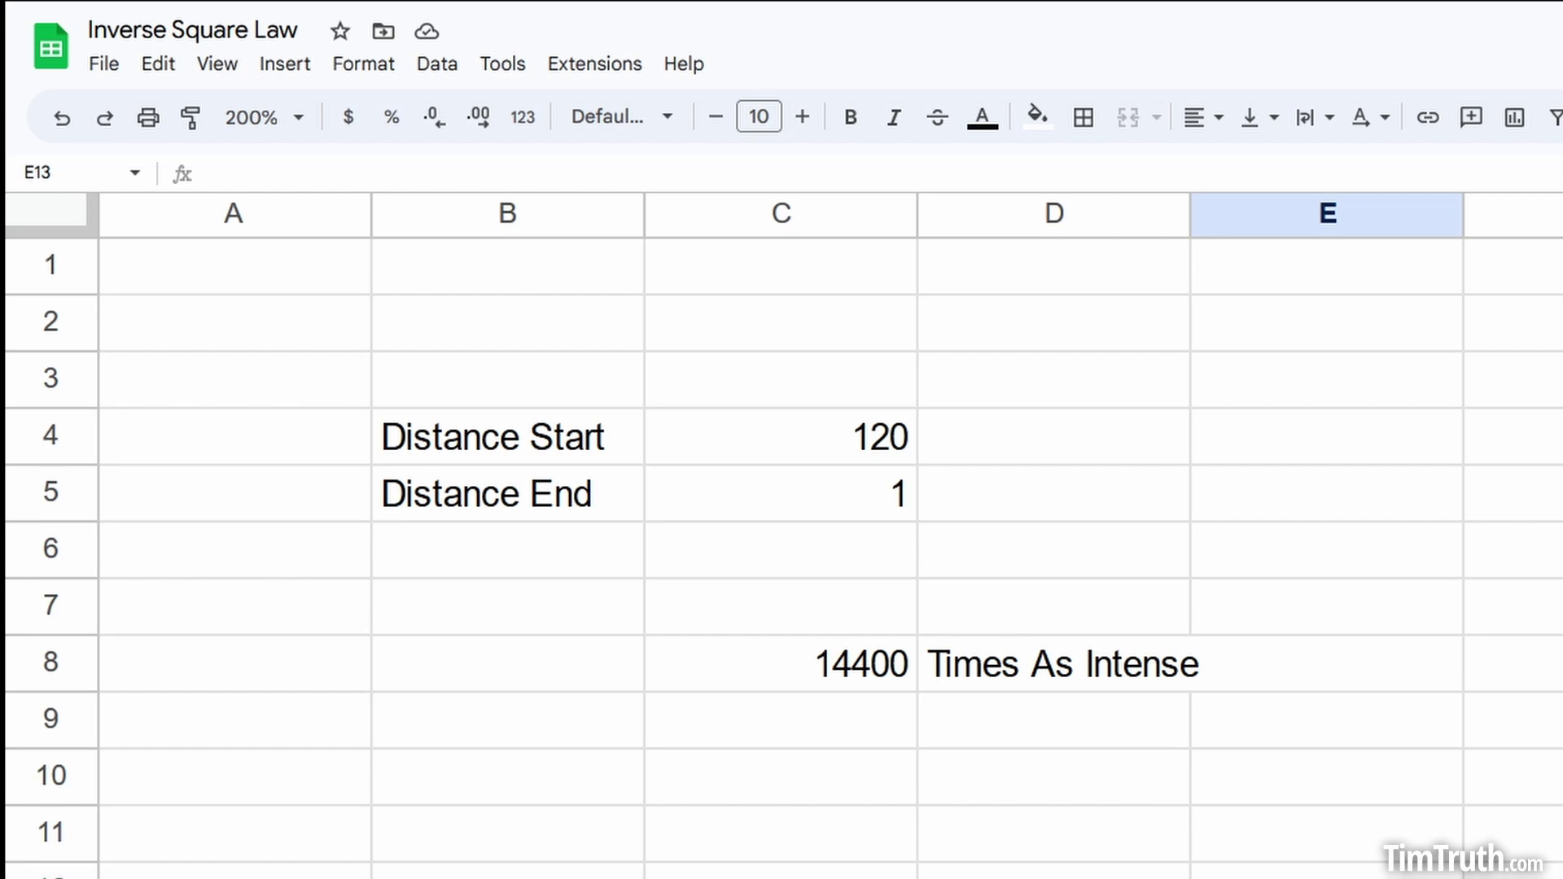
In the Inverse Square Law spreadsheet in Google Sheets, inspect the Distance Start and Distance End values and the Times As Intense formula in C8
left_click(806, 459)
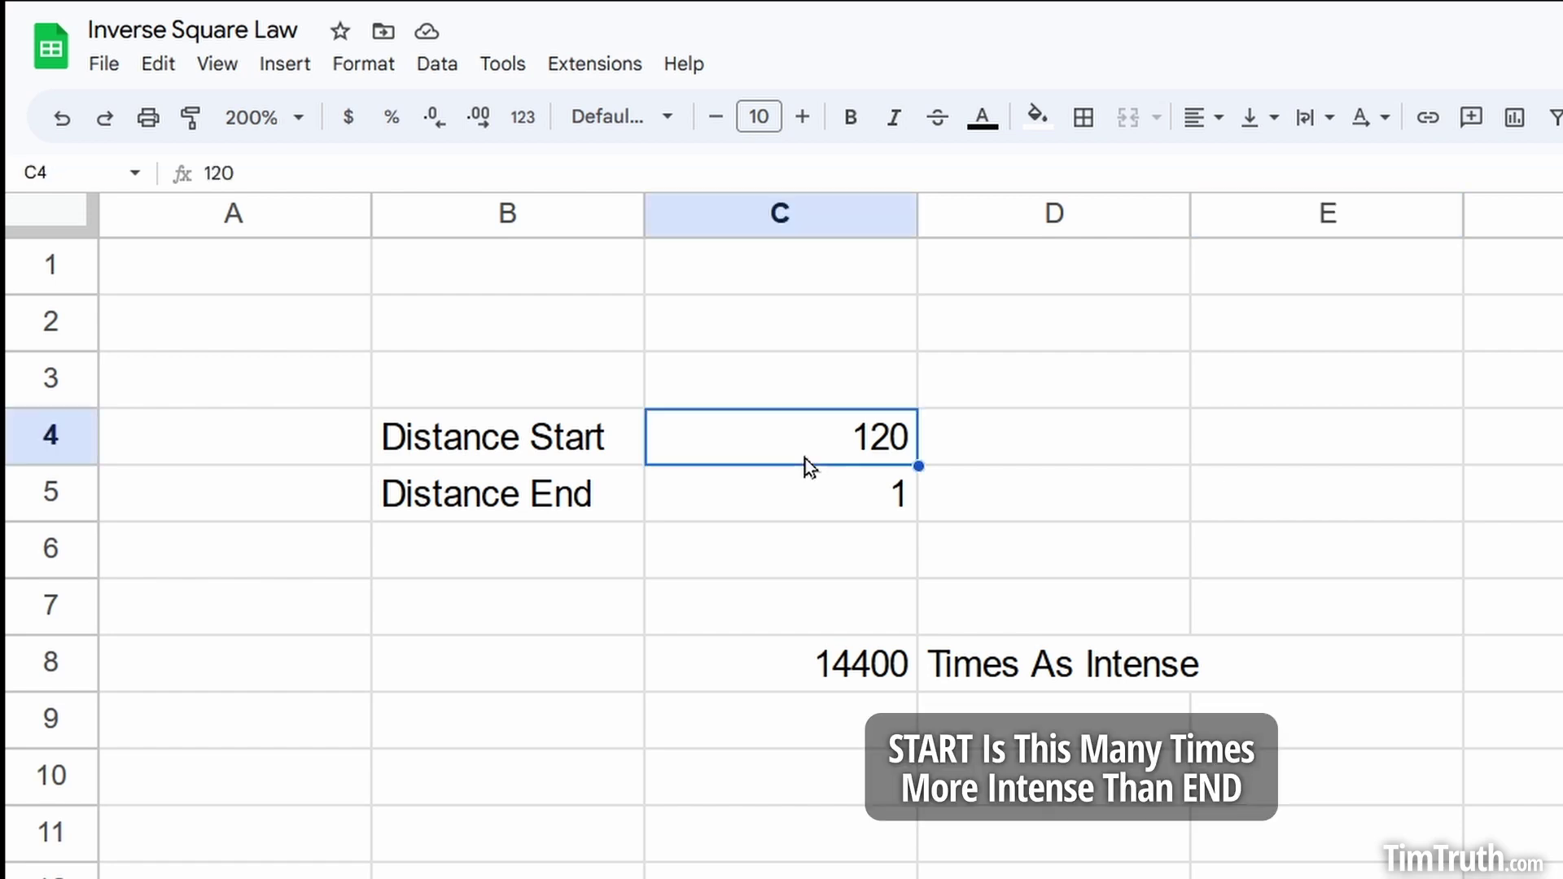
left_click(878, 515)
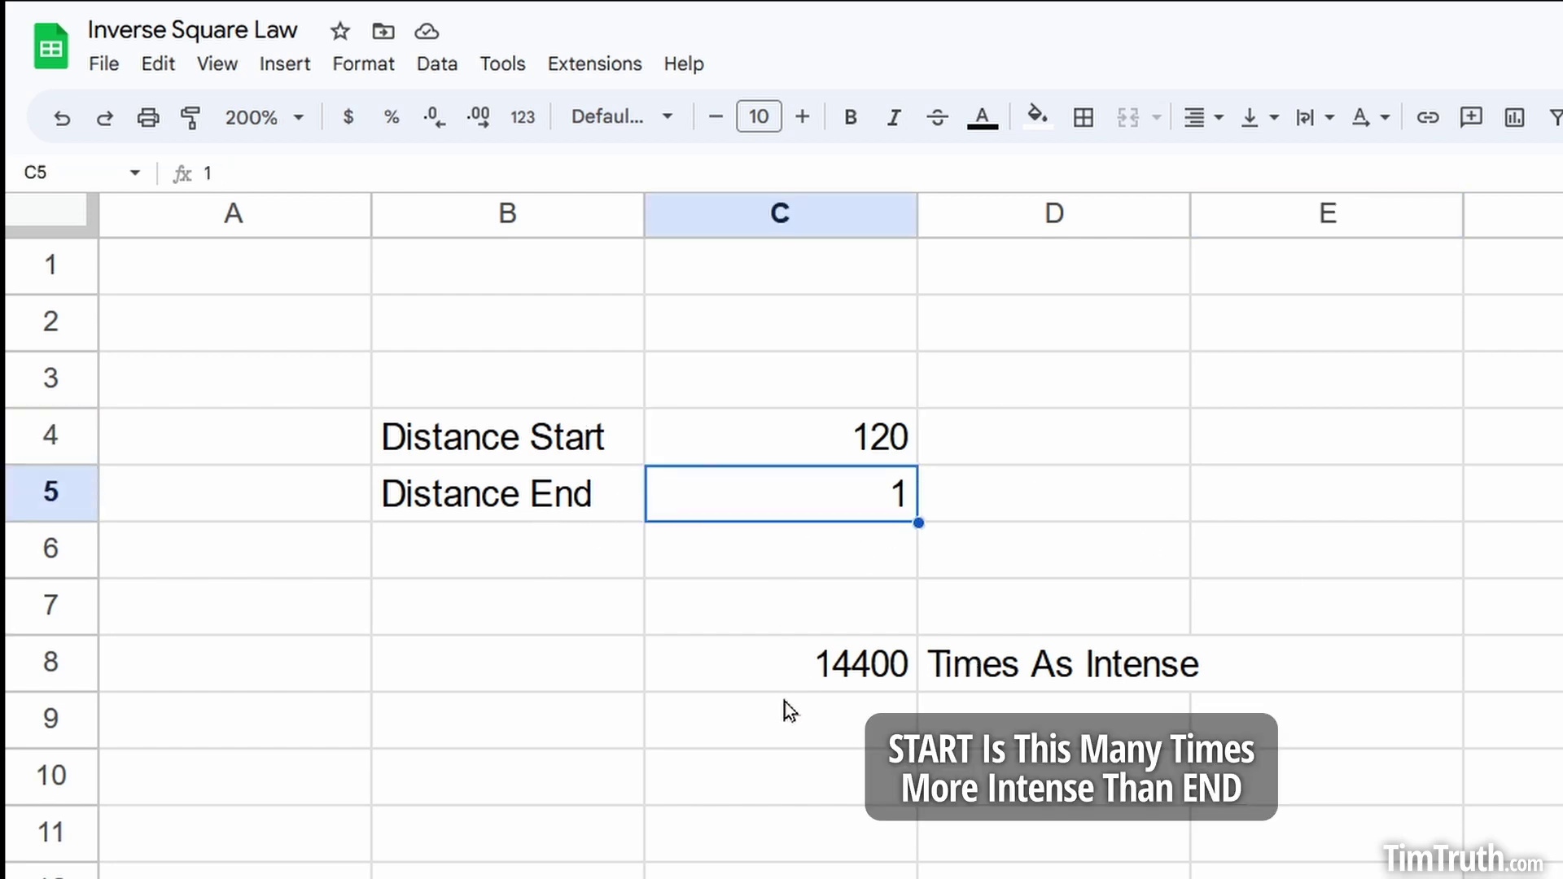
left_click(795, 675)
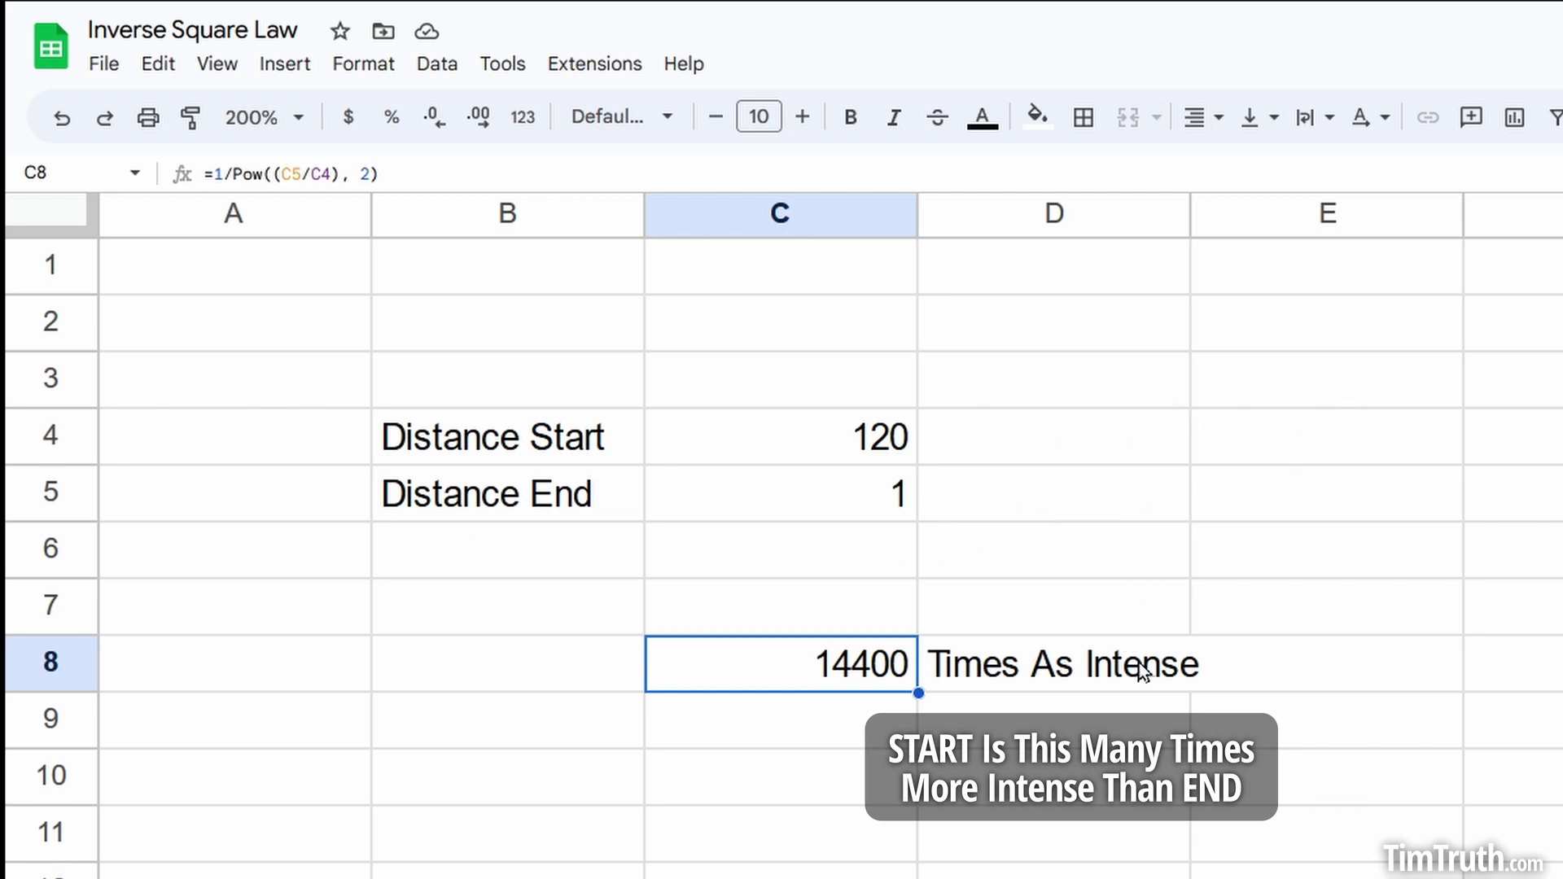
left_click(1207, 553)
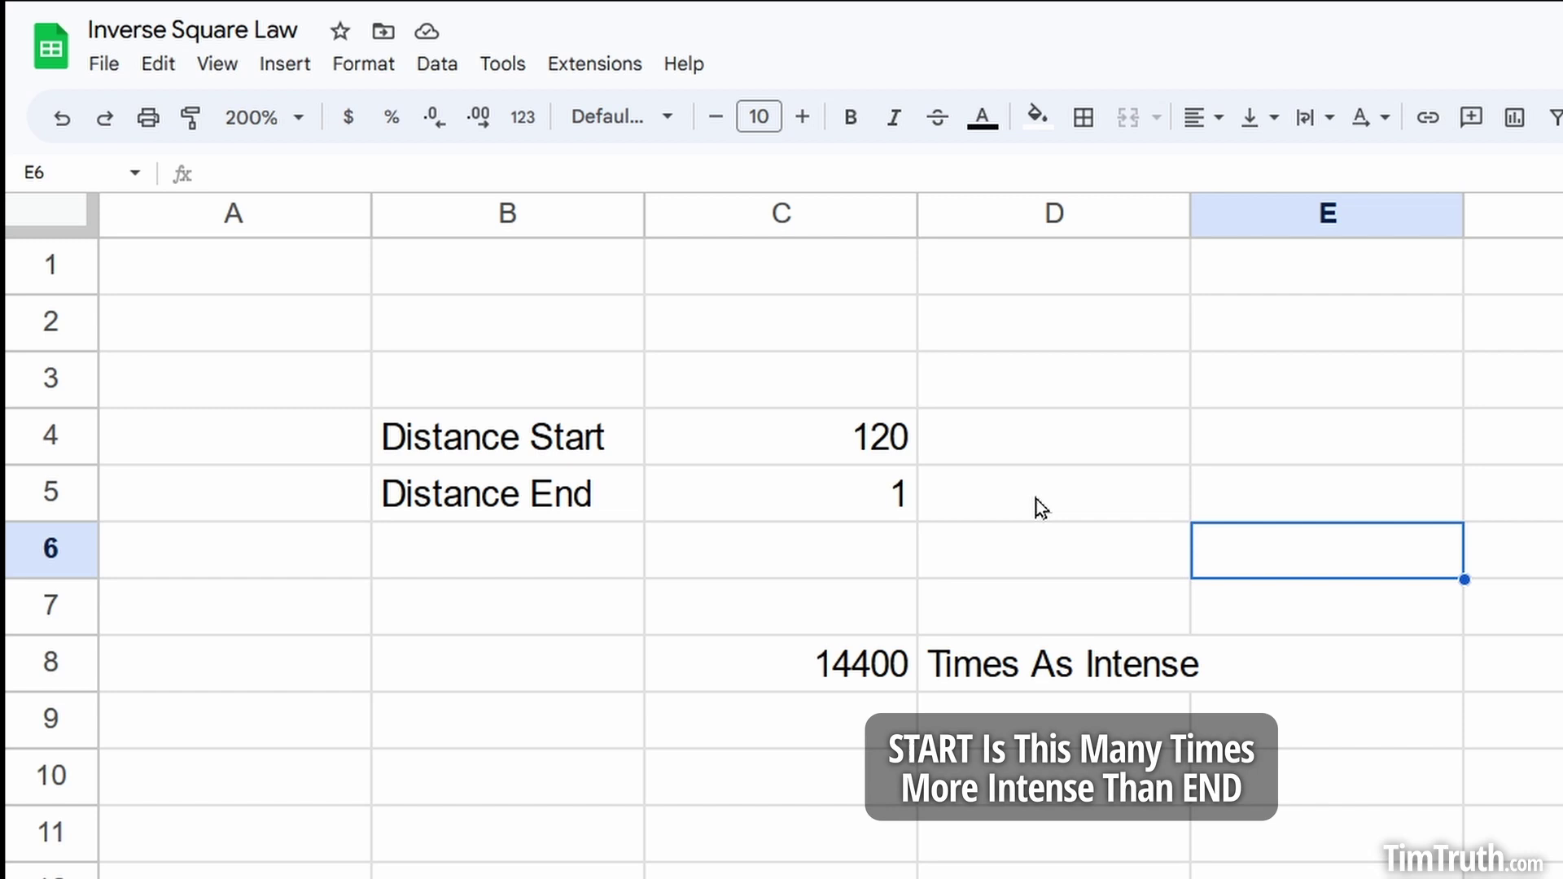
key("Left")
key("Down")
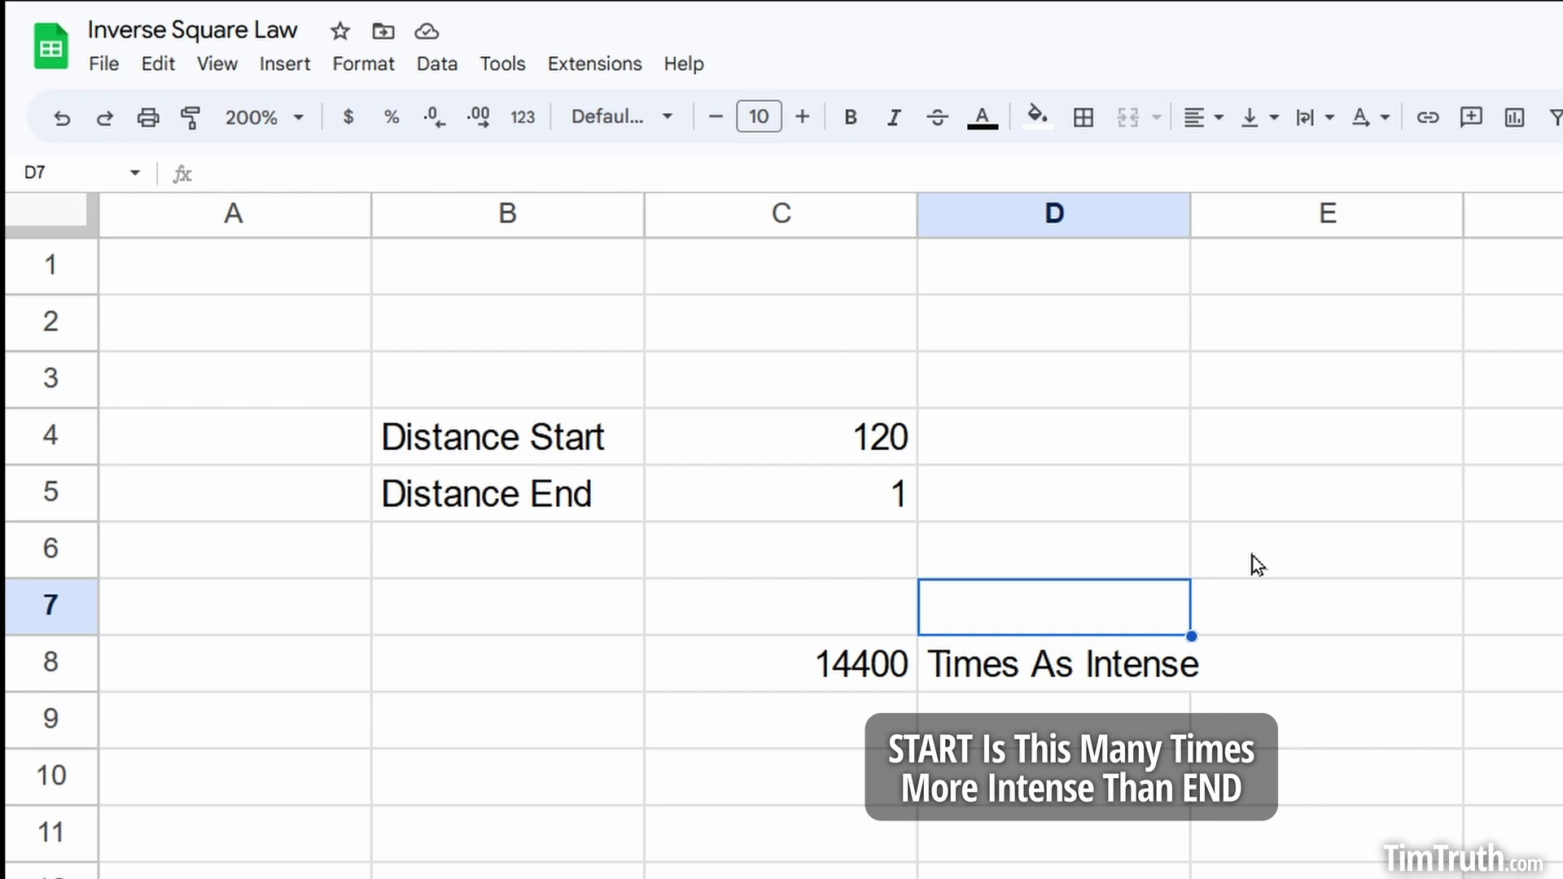
left_click(828, 671)
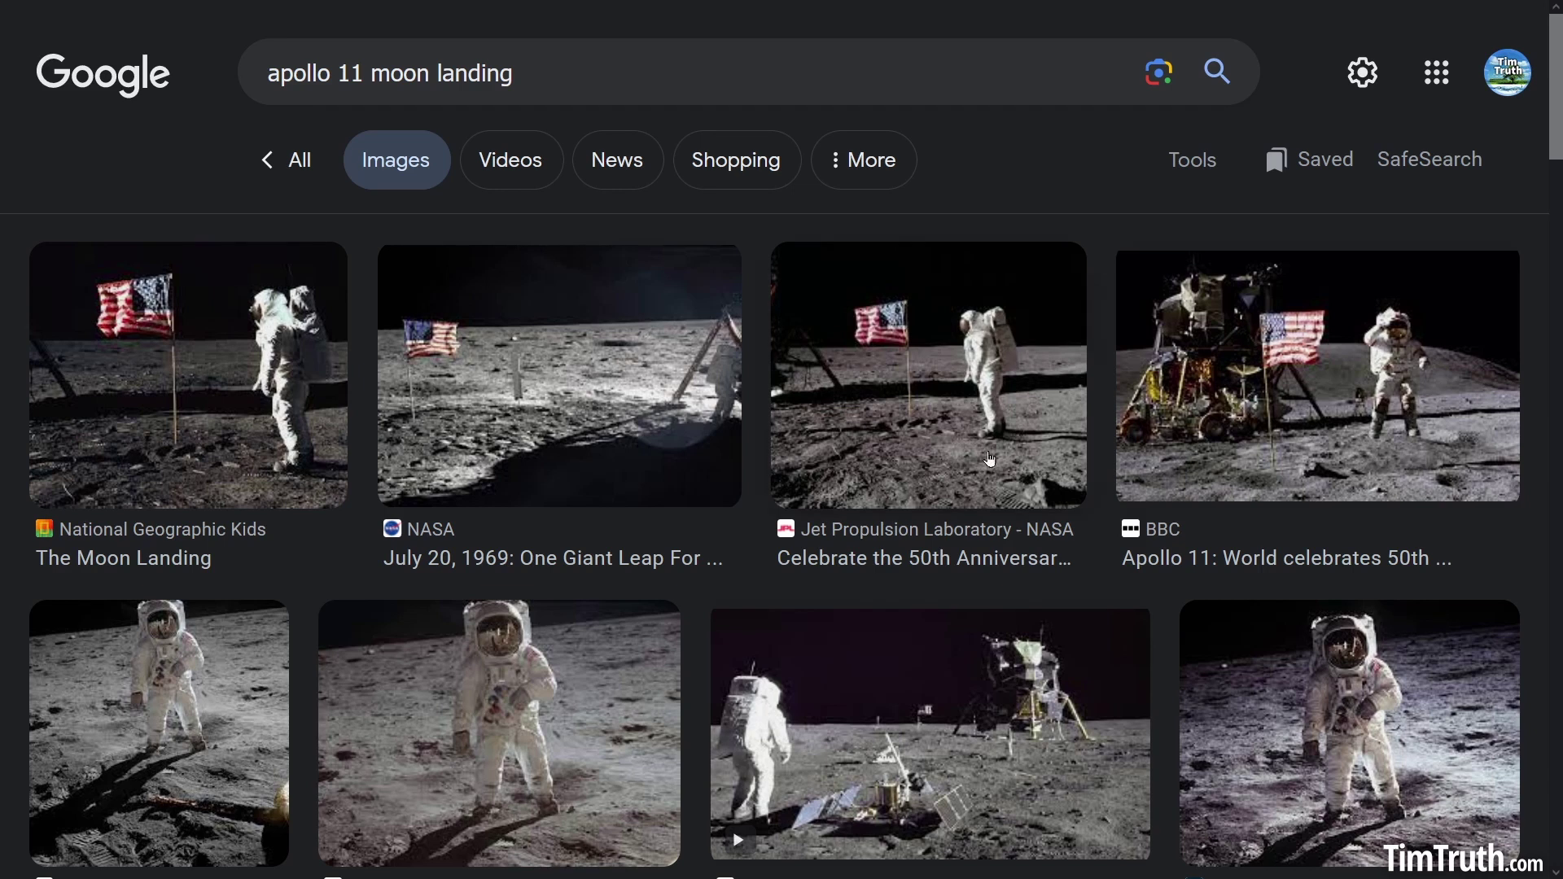
Look through the apollo 11 moon landing image results in Google Images, focusing on the lighting and shadows on the lunar surface
scroll(638, 490, "down", 2)
scroll(637, 489, "down", 2)
scroll(637, 488, "down", 2)
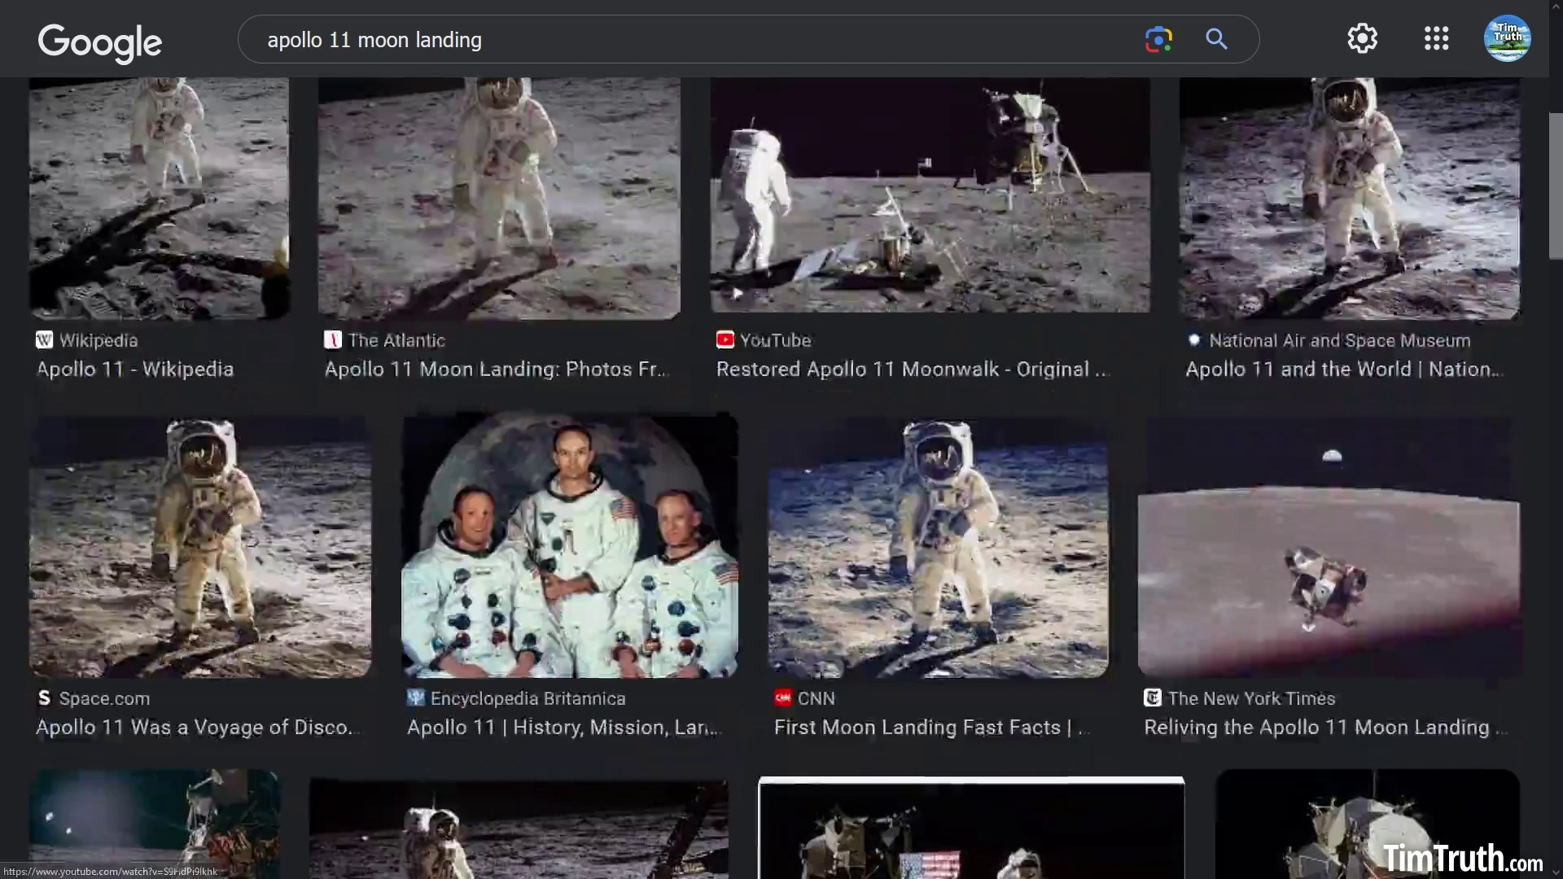
scroll(627, 584, "up", 4)
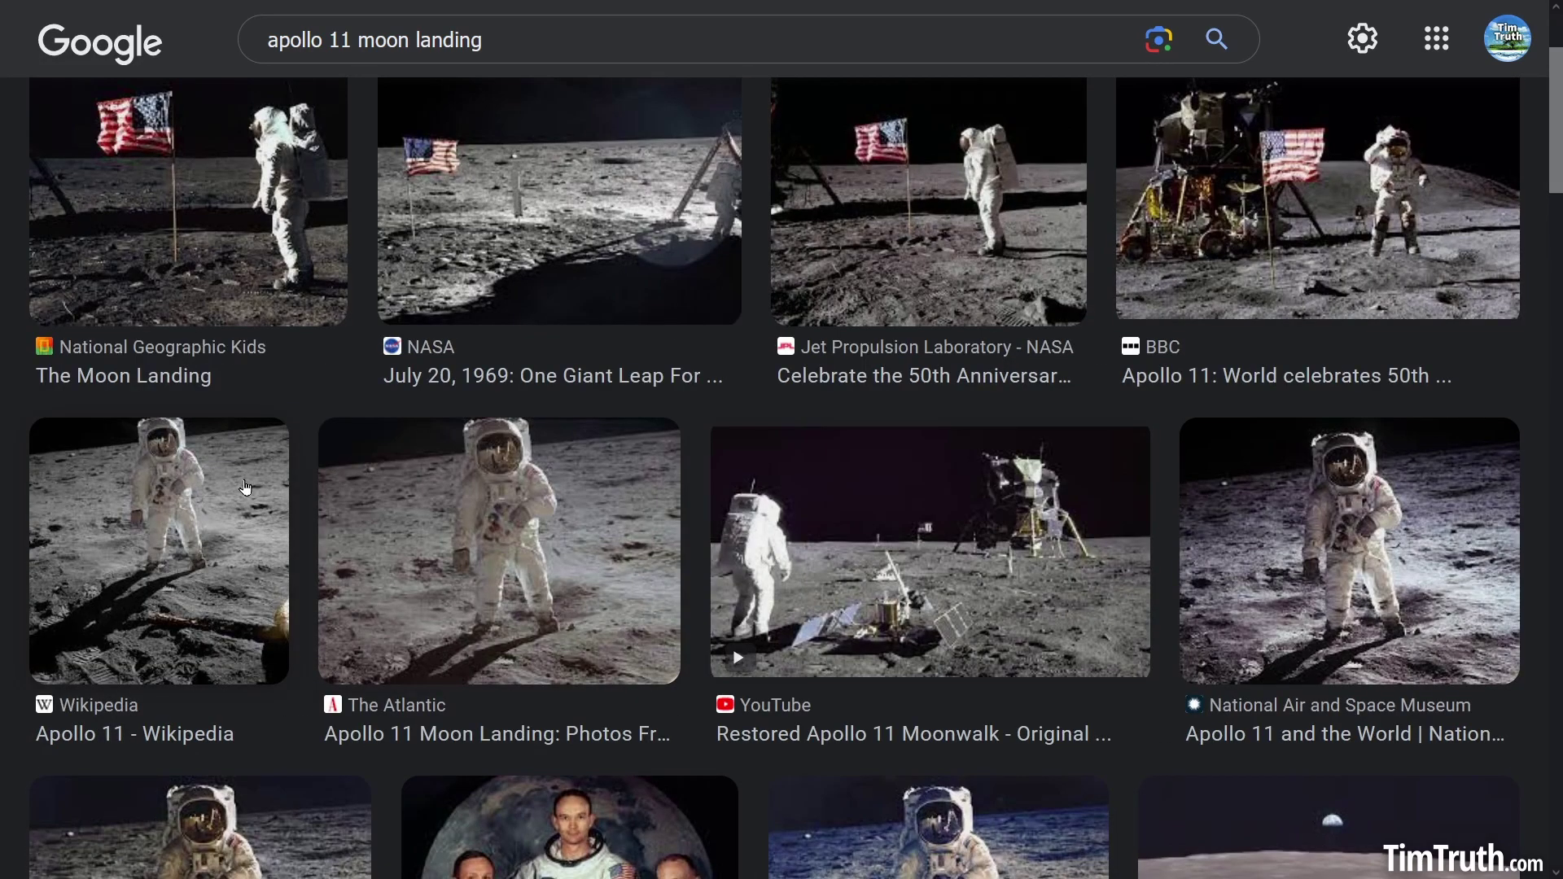
scroll(245, 488, "up", 2)
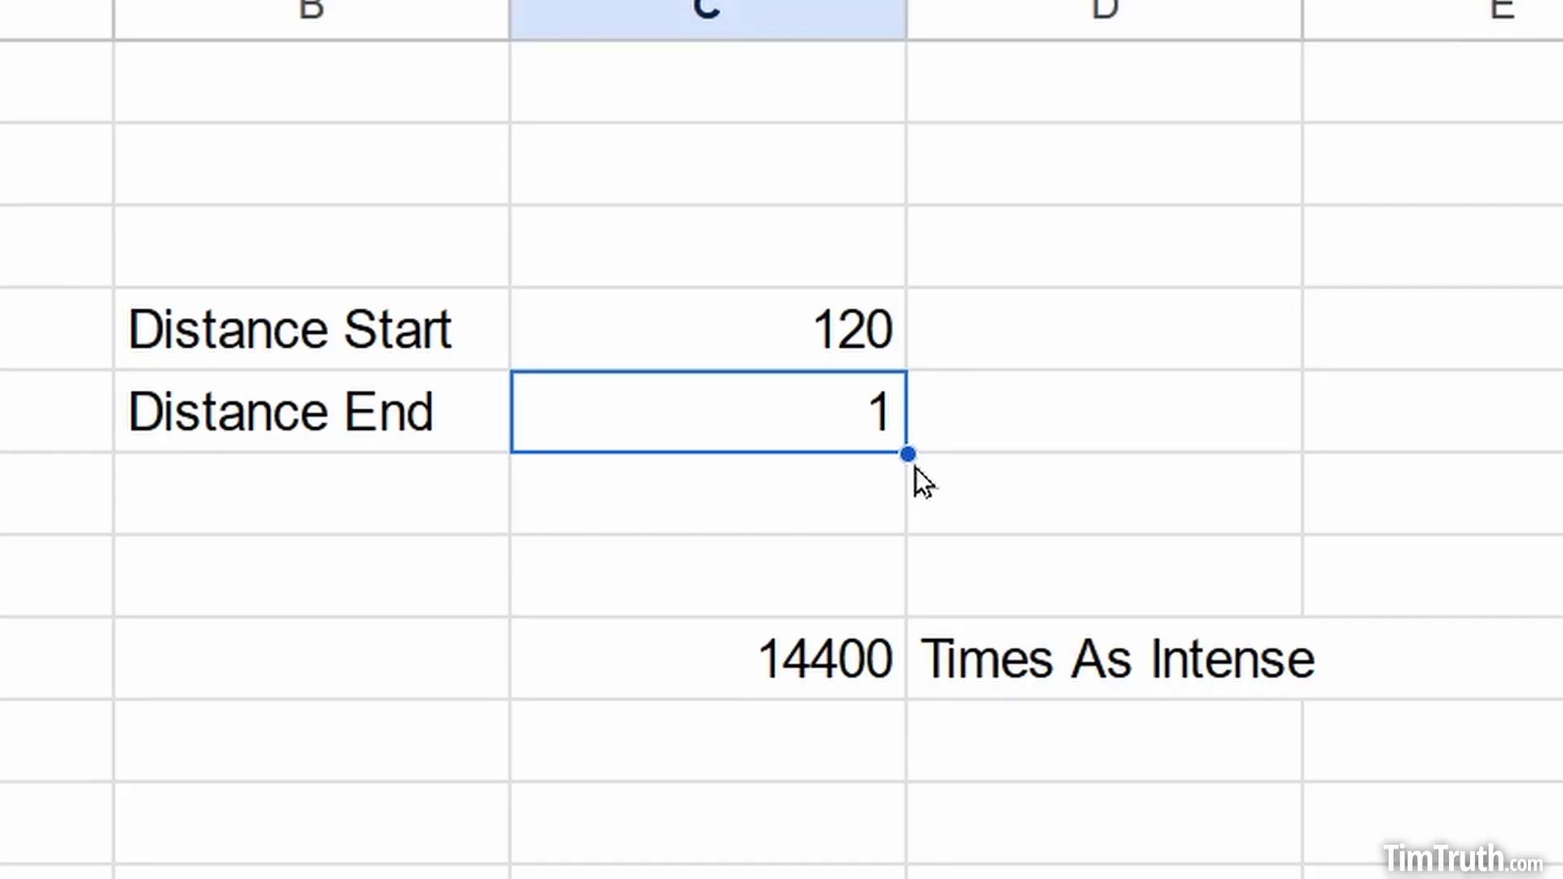
In the Inverse Square Law spreadsheet, set Distance End to 50 and Distance Start to the formula =238000 * 5,280
type("50")
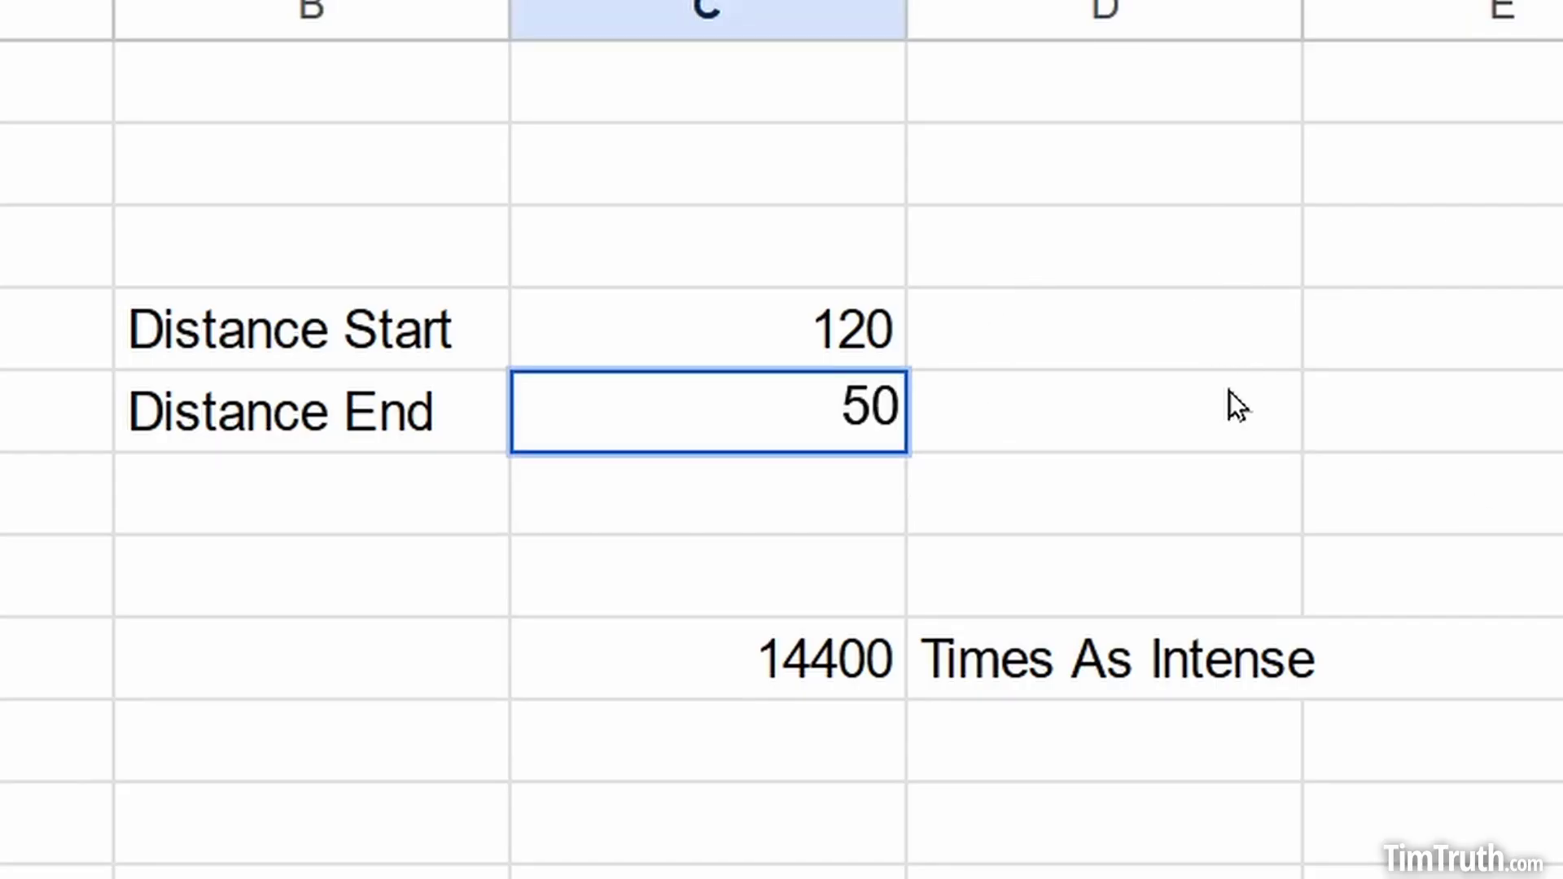
left_click(1226, 405)
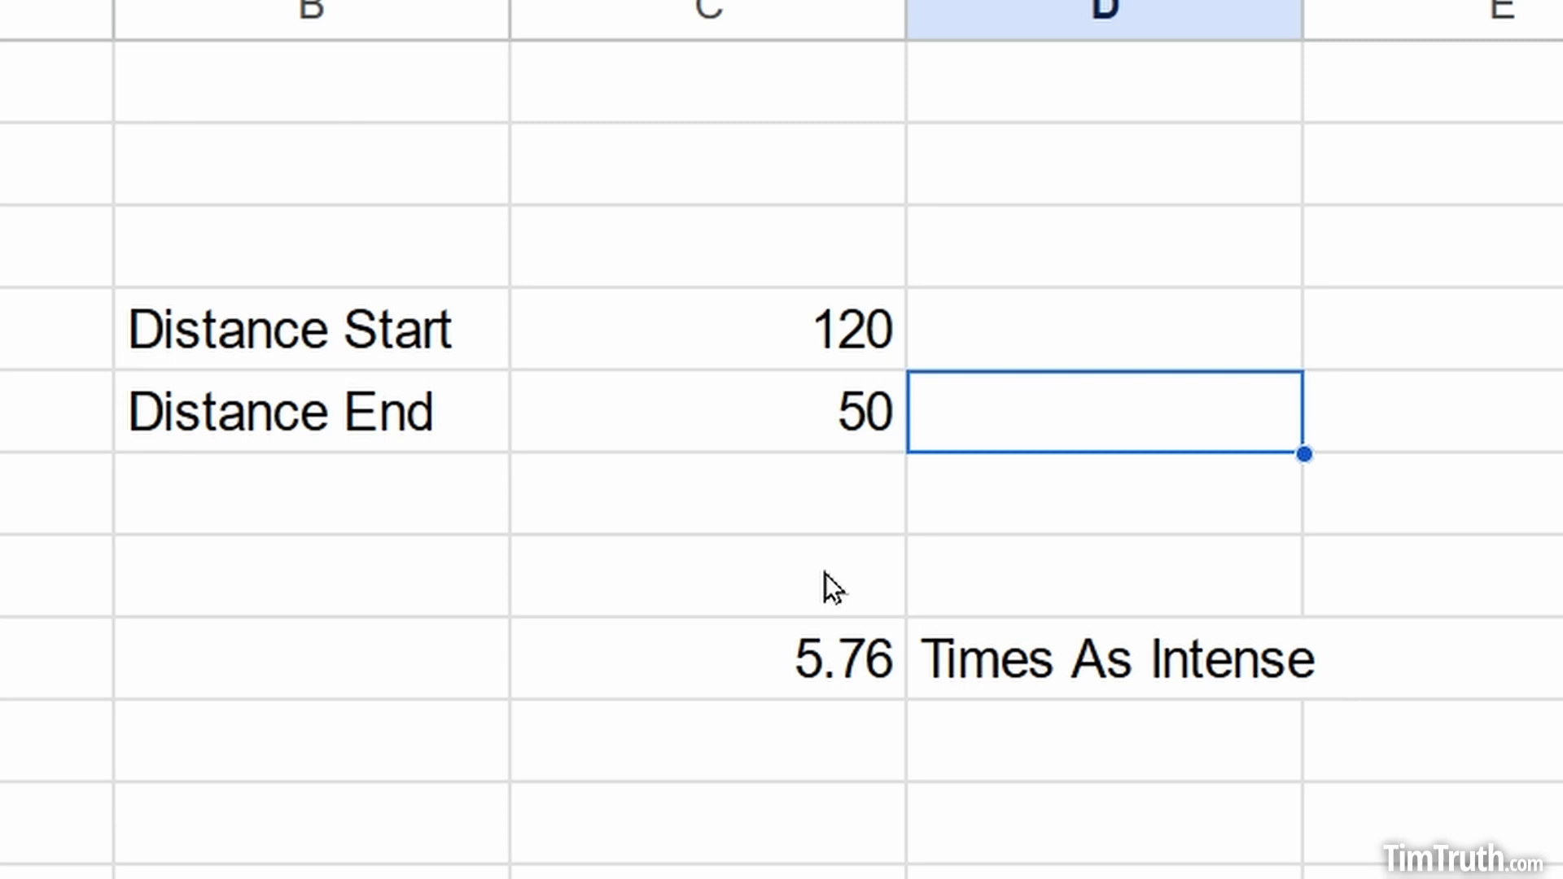
double_click(757, 351)
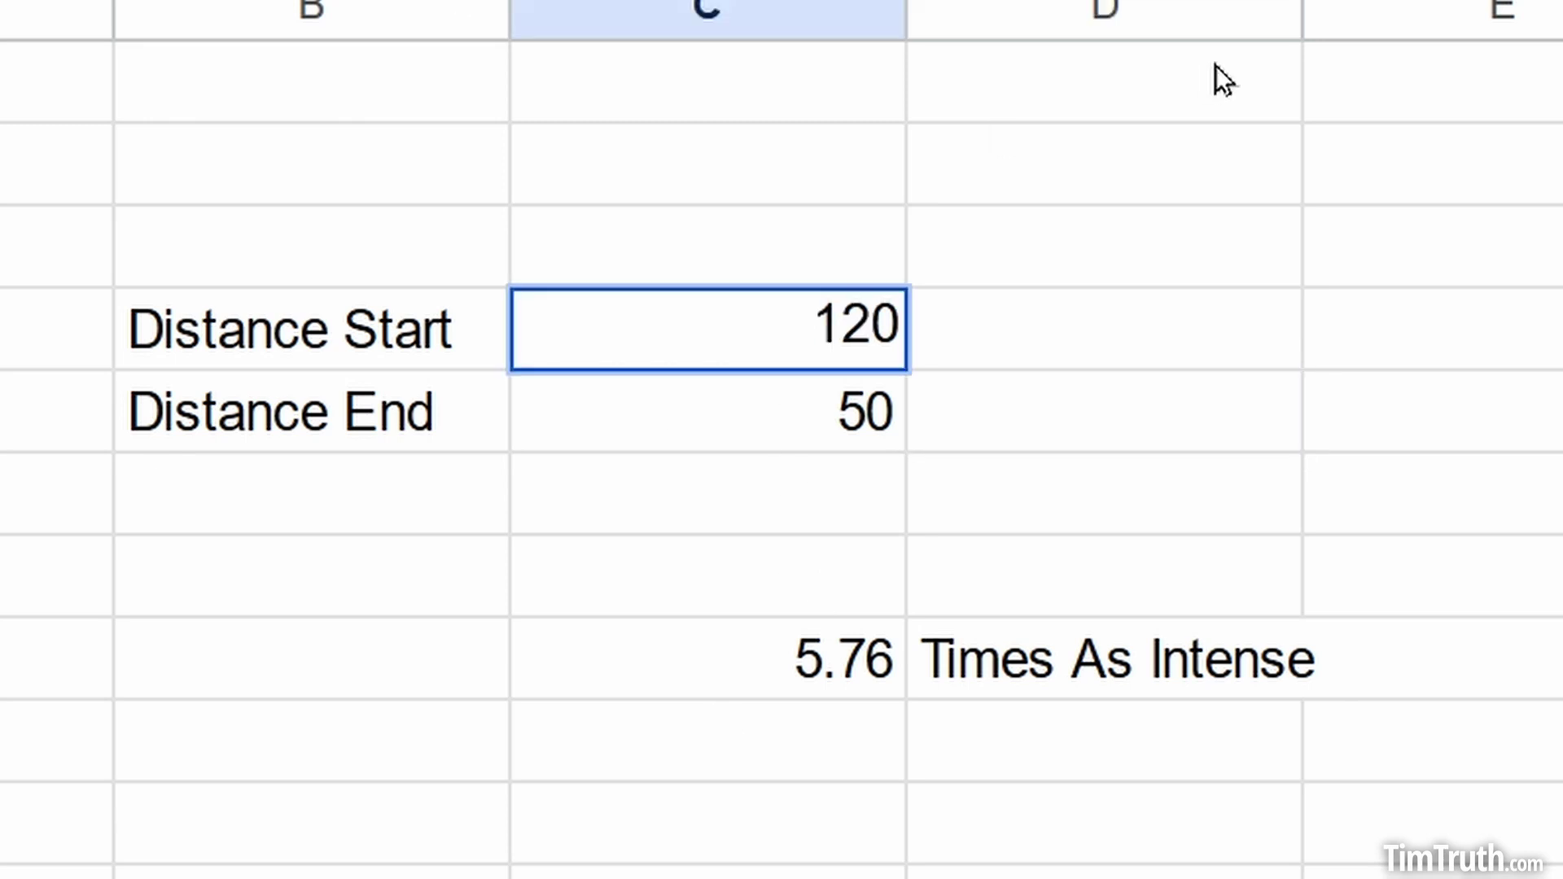
type("=")
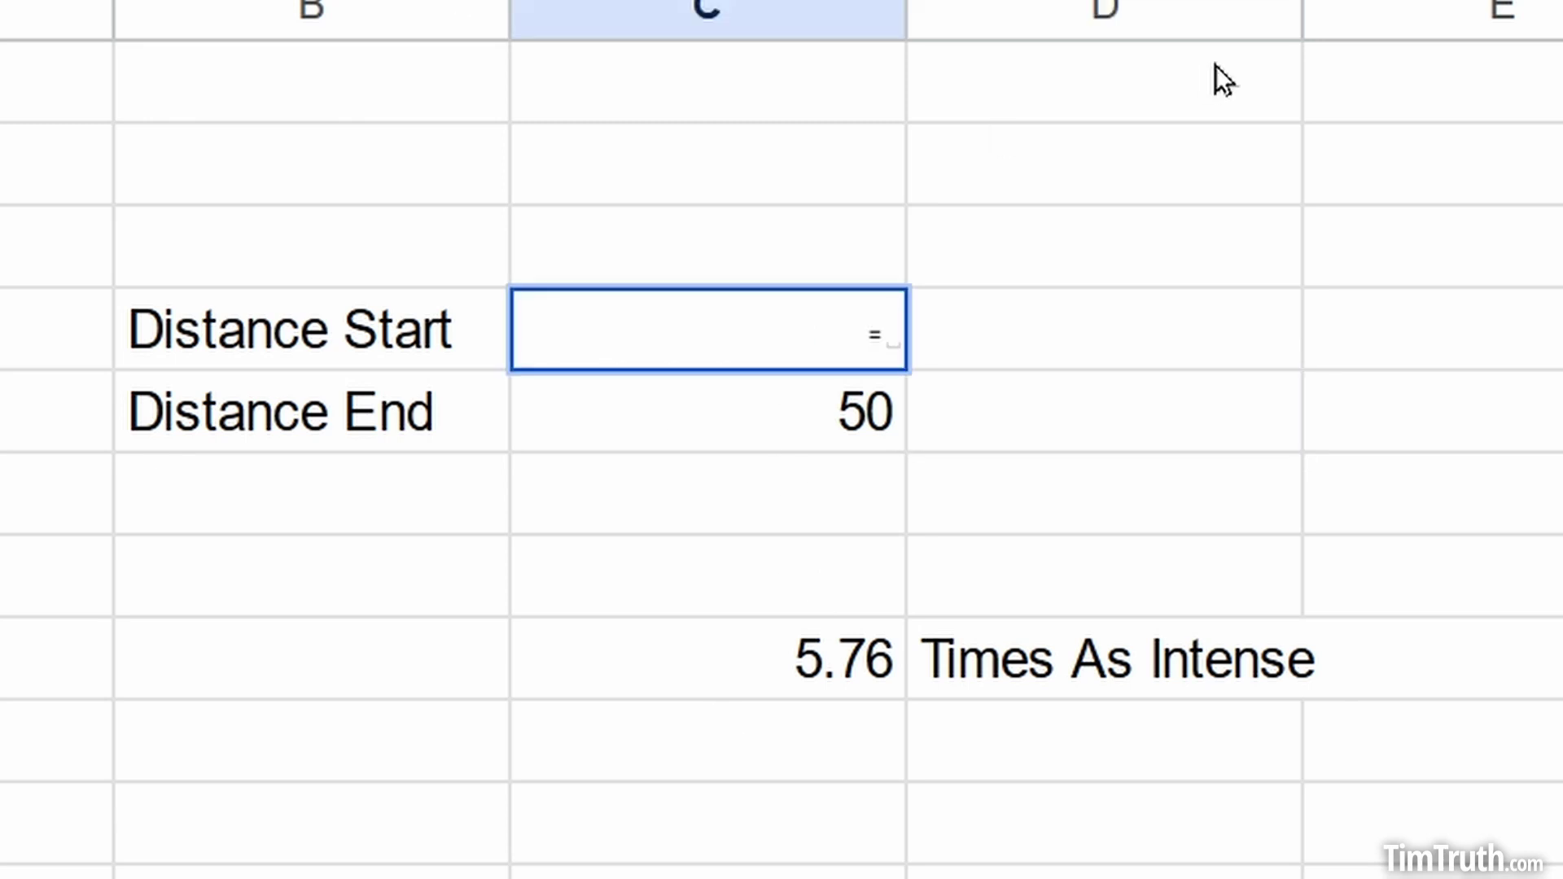
type("238000 * 5,280")
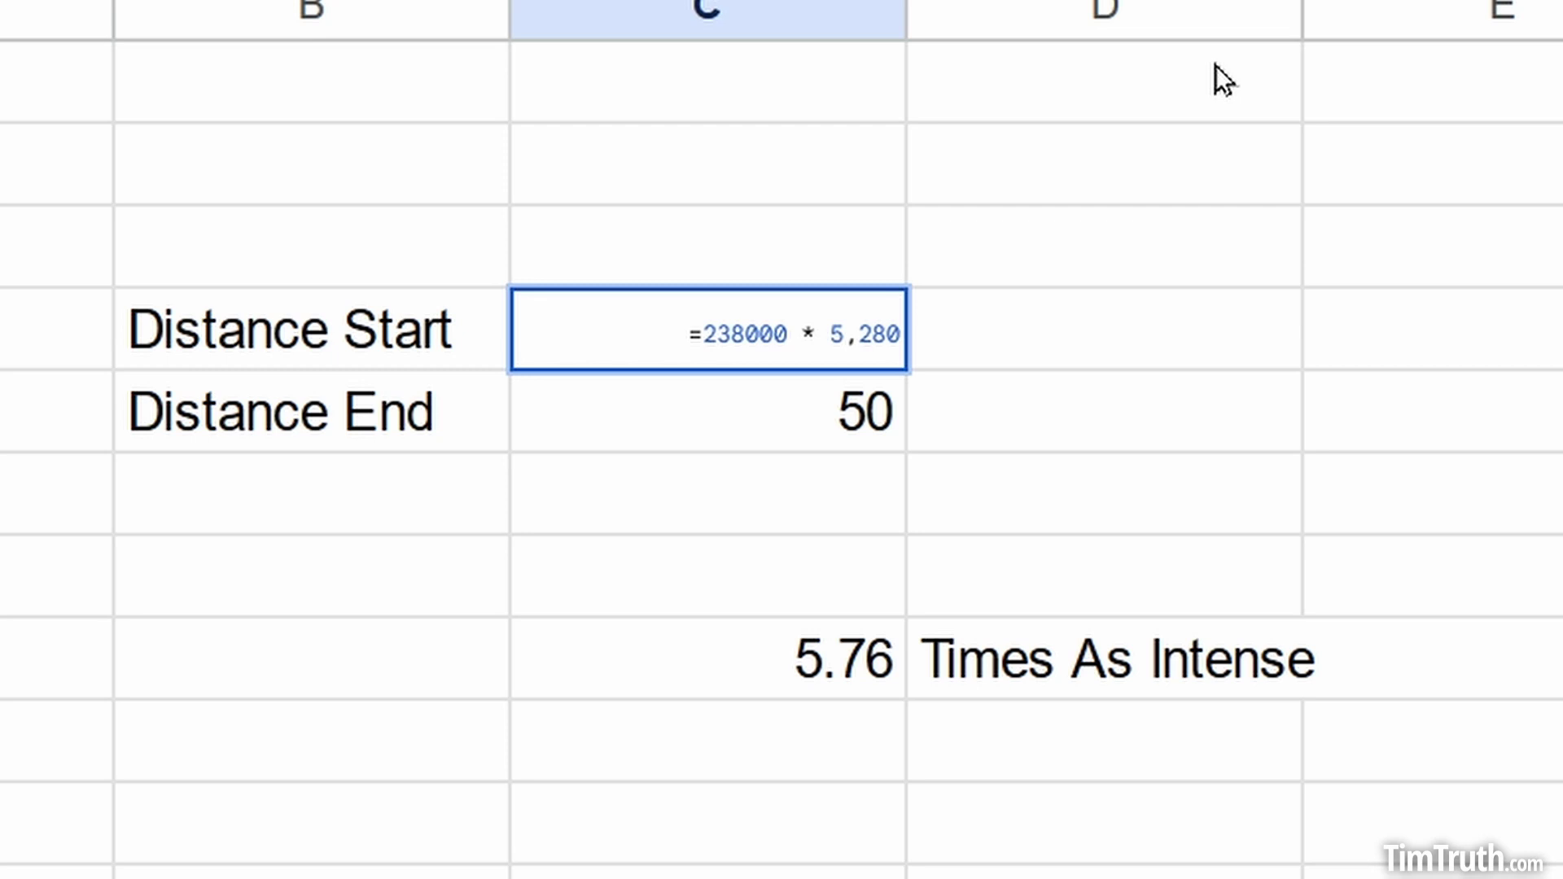
key("Return")
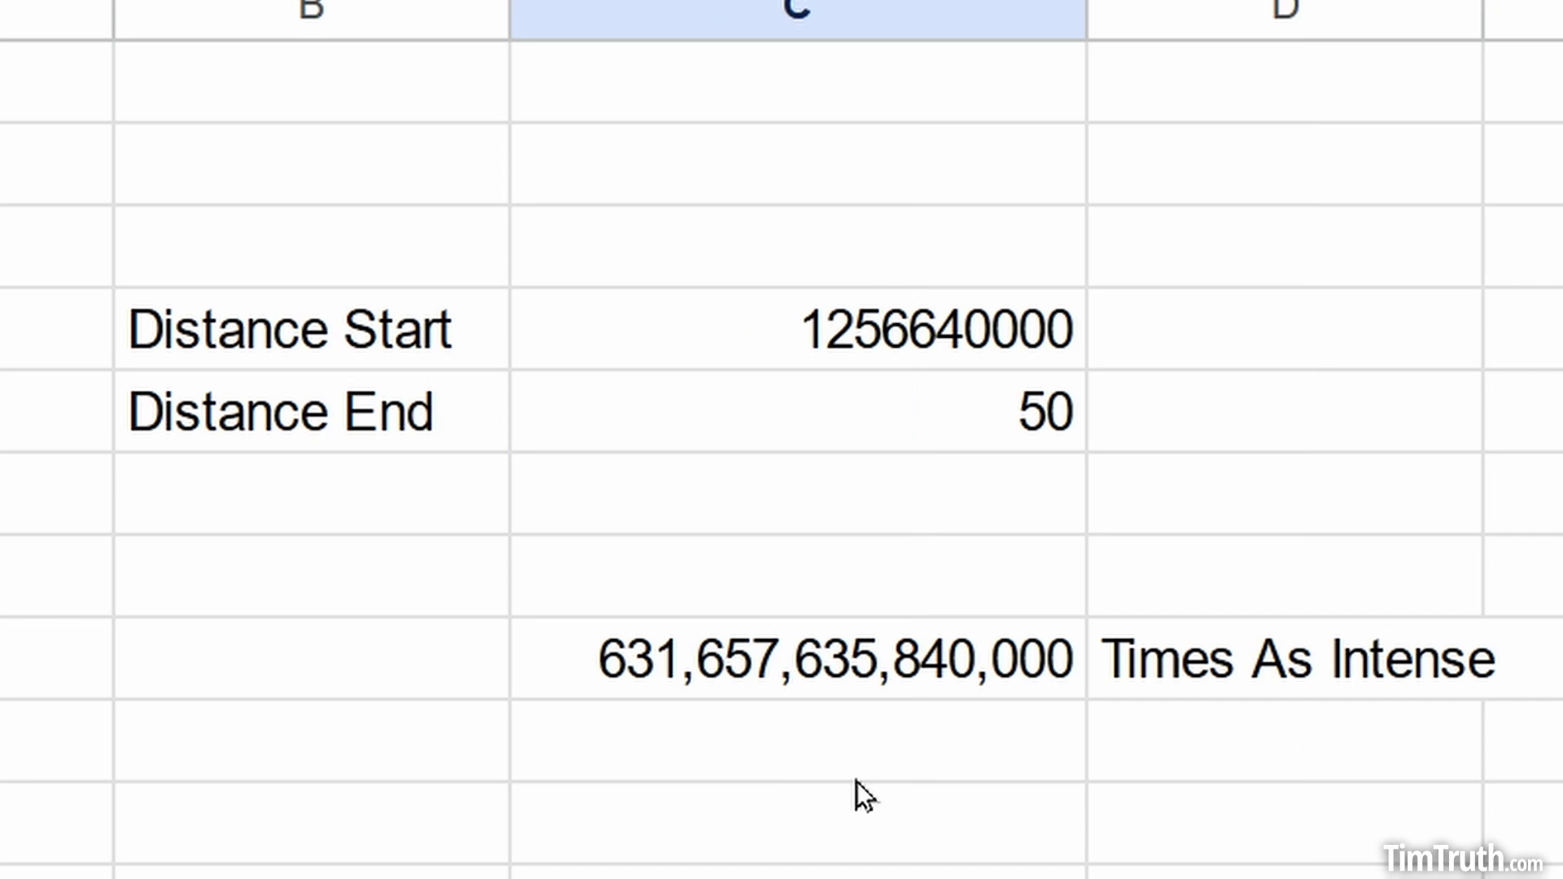
Check the full moon's lux illumination in Wikipedia's Moonlight article, and select the Times As Intense result in the spreadsheet for comparison
key("ctrl+c")
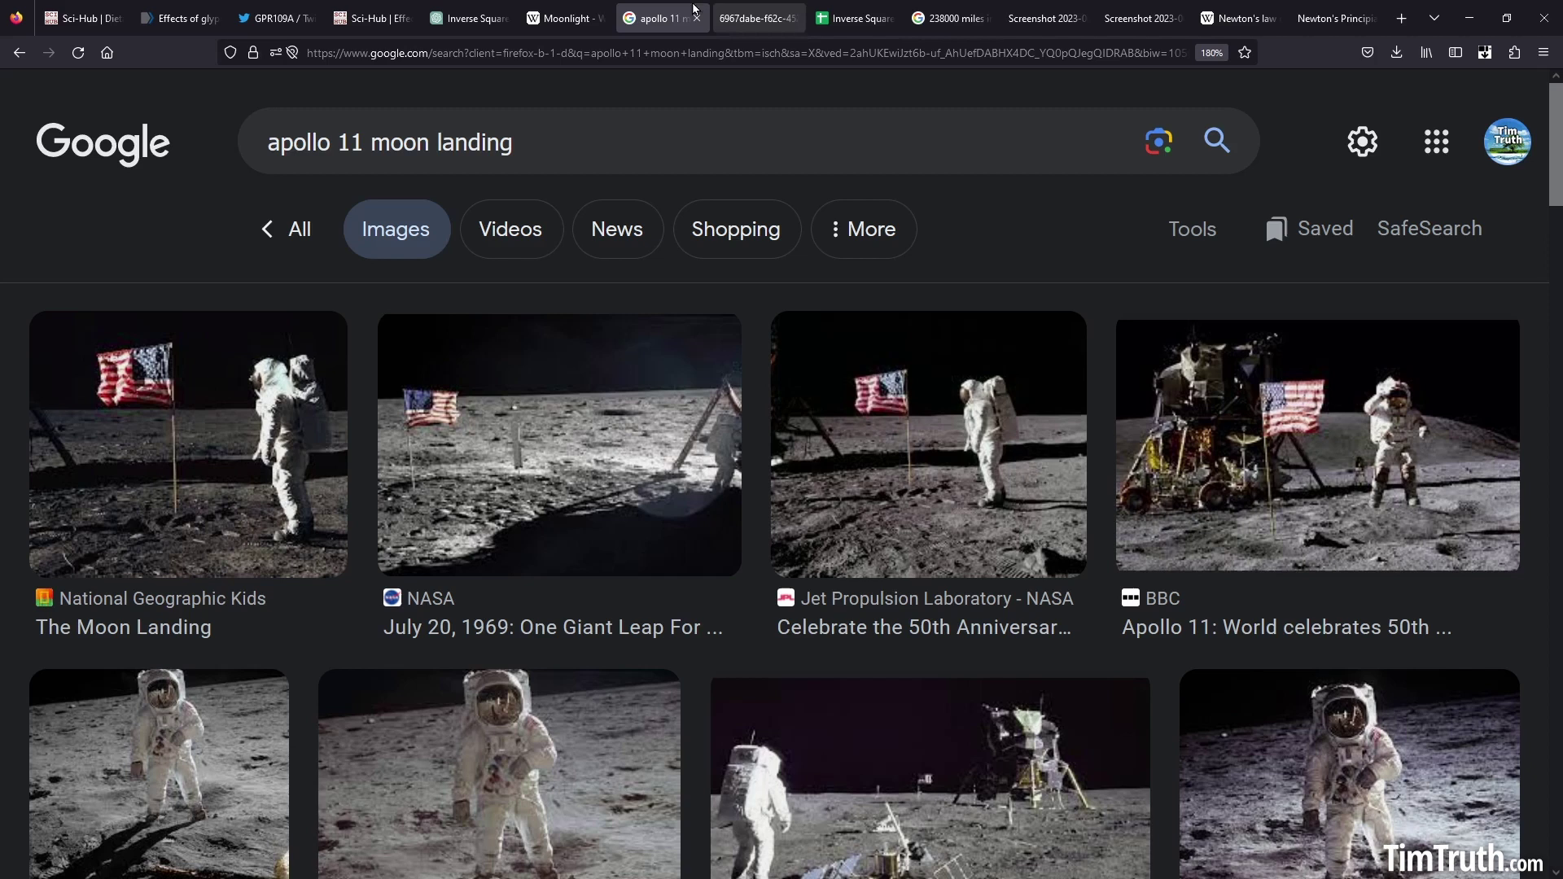
left_click(561, 8)
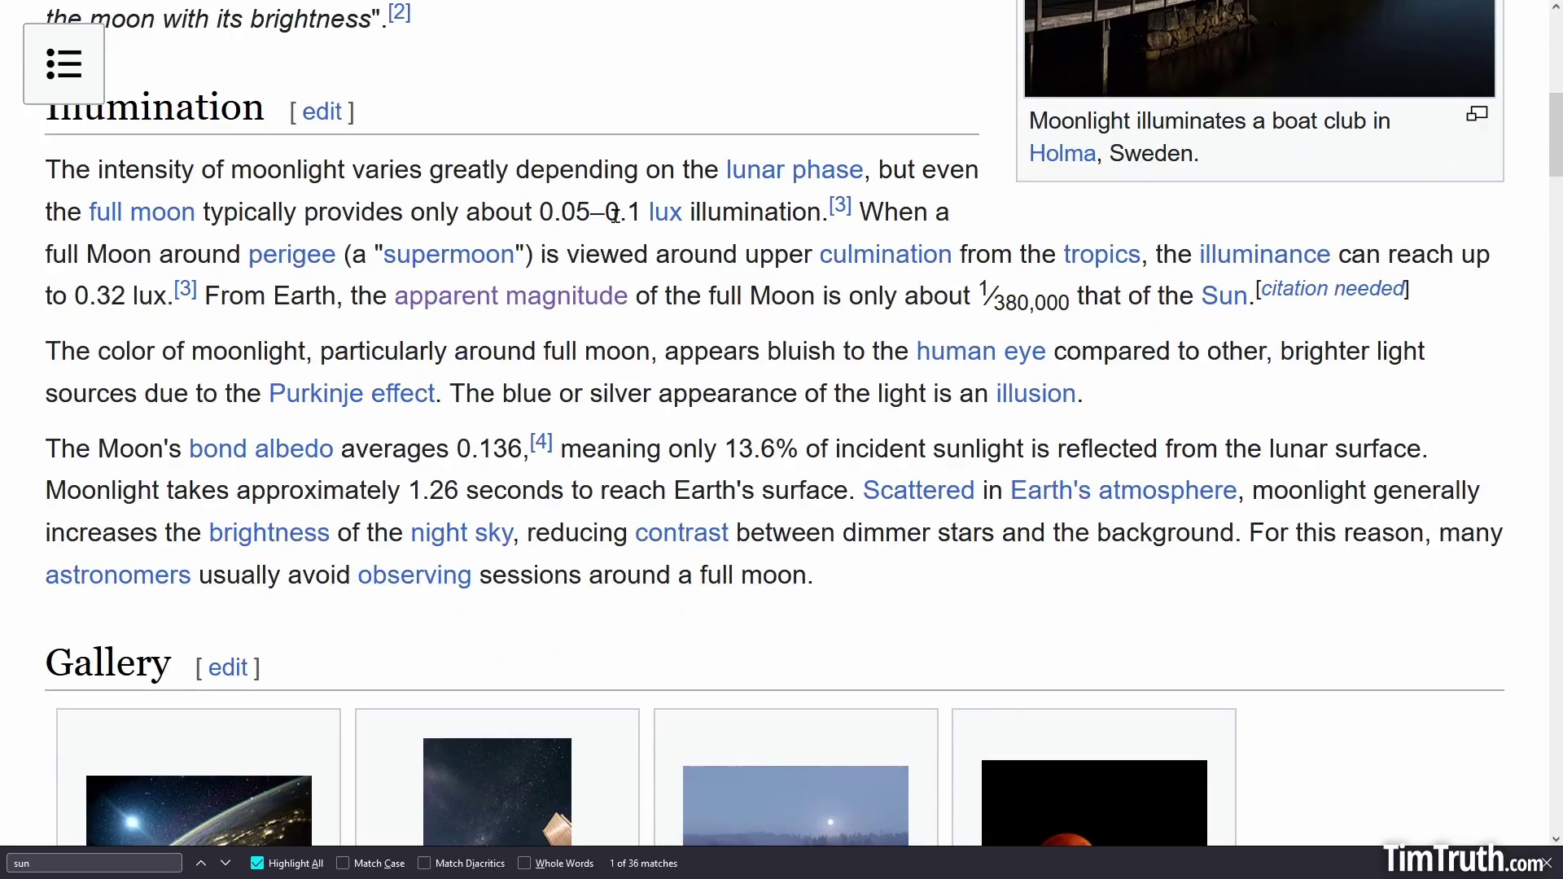
left_click_drag(619, 214, 824, 214)
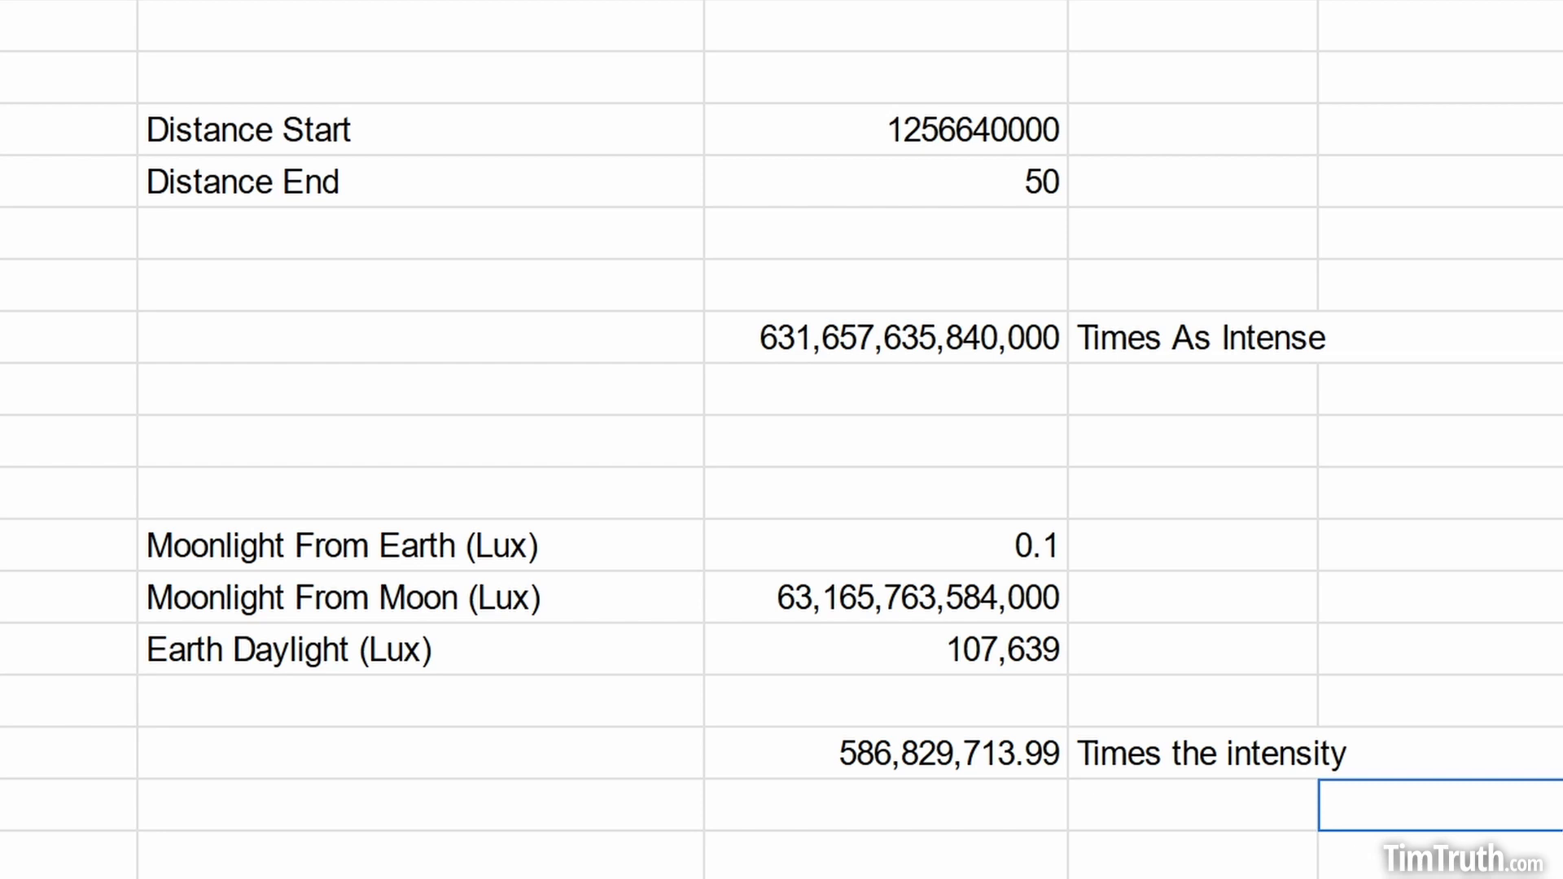
left_click(746, 349)
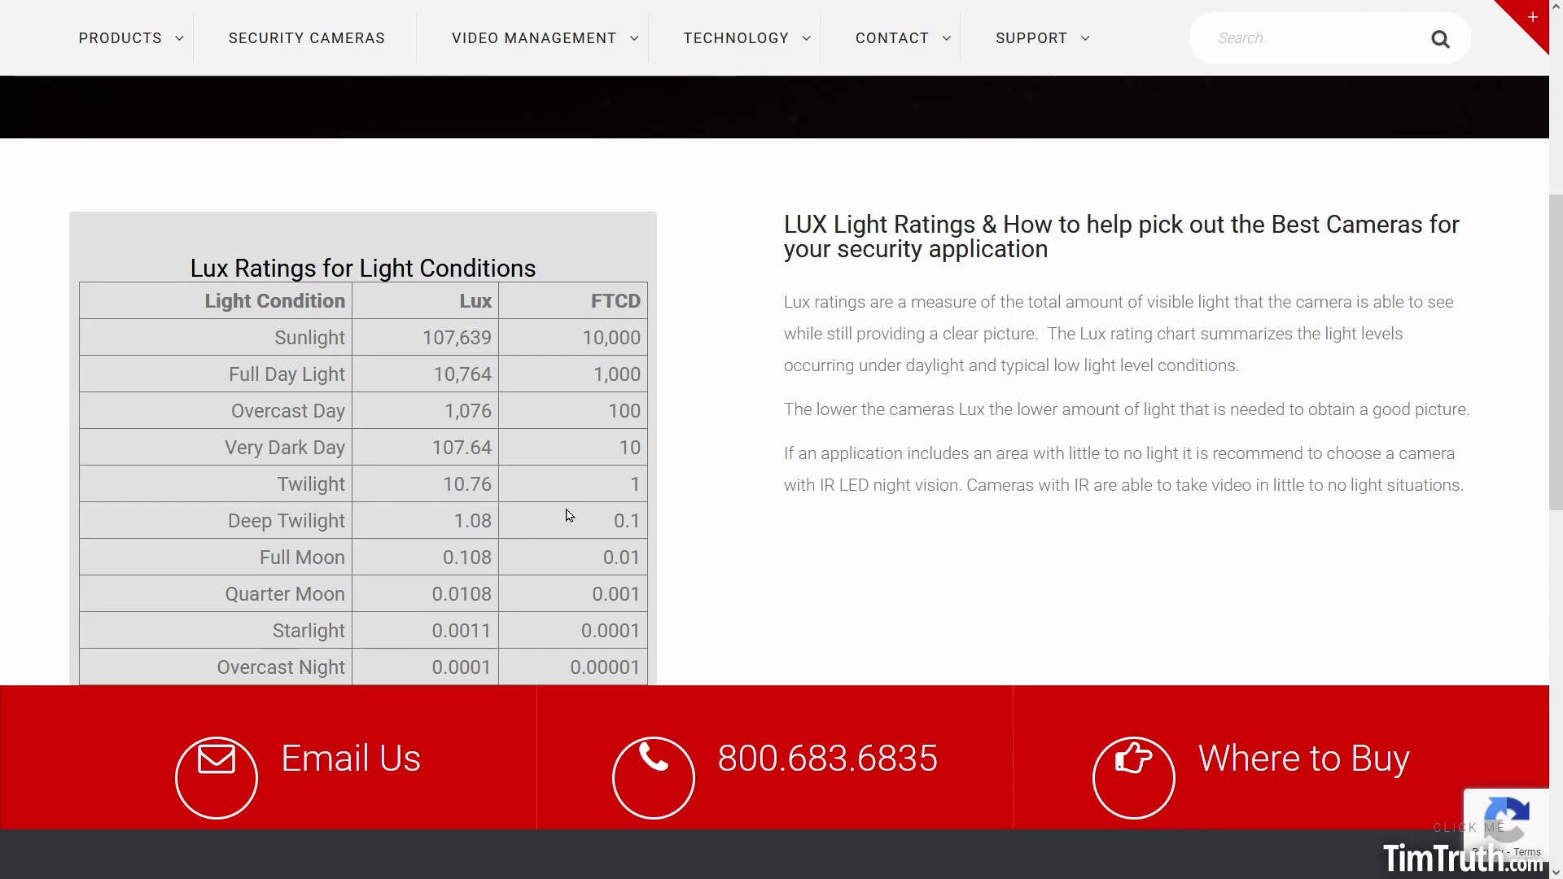
On the Lux Light Illumination Chart page, examine the Light Condition and Lux columns of the Lux Ratings for Light Conditions table
scroll(495, 458, "up", 10)
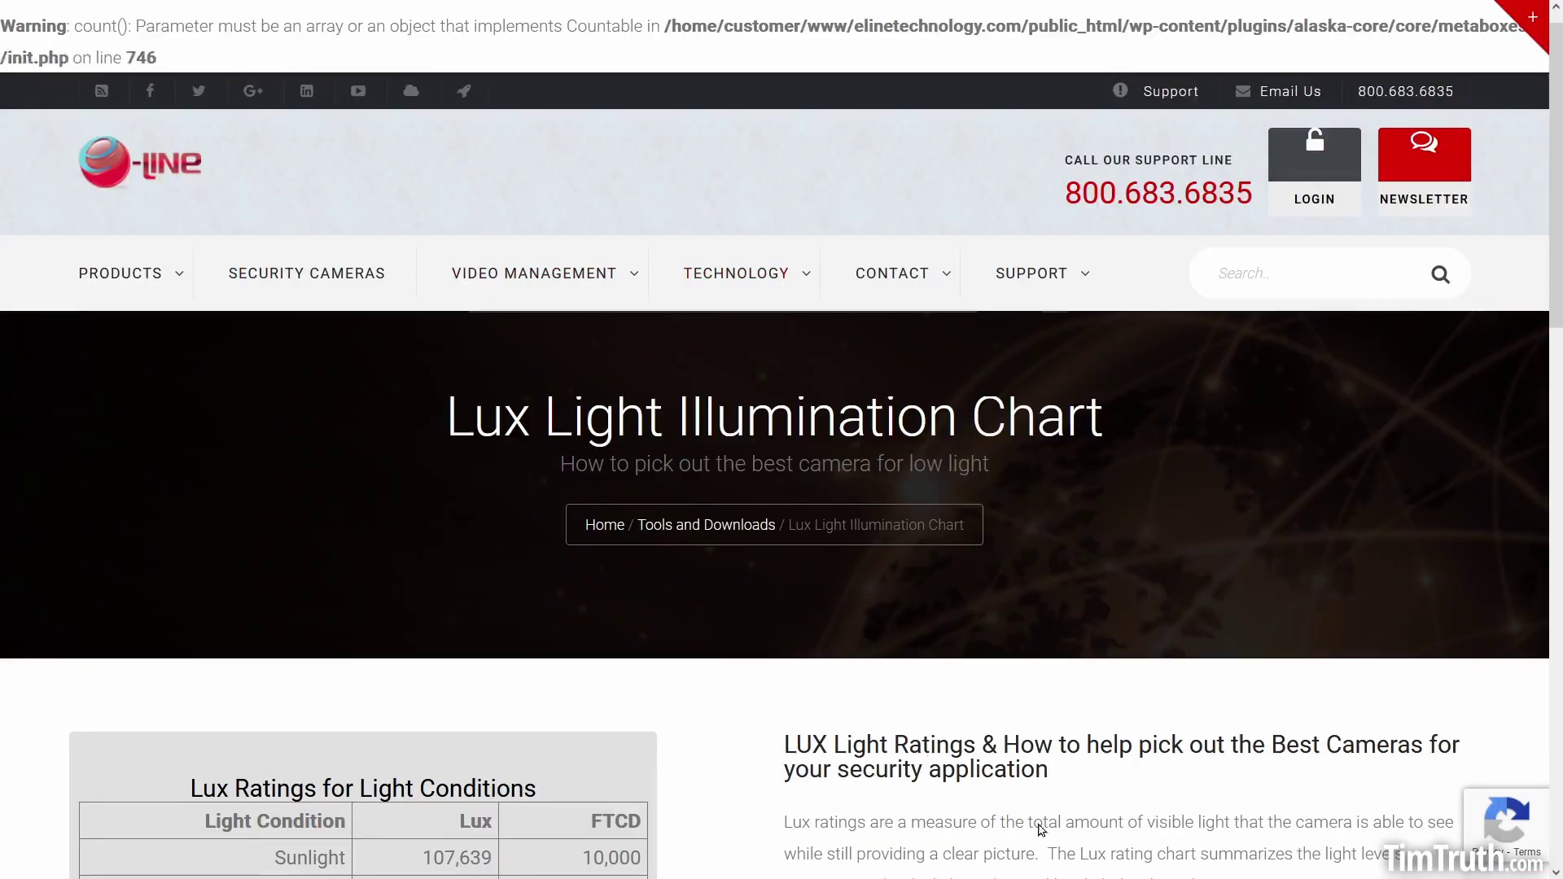
scroll(1039, 829, "down", 6)
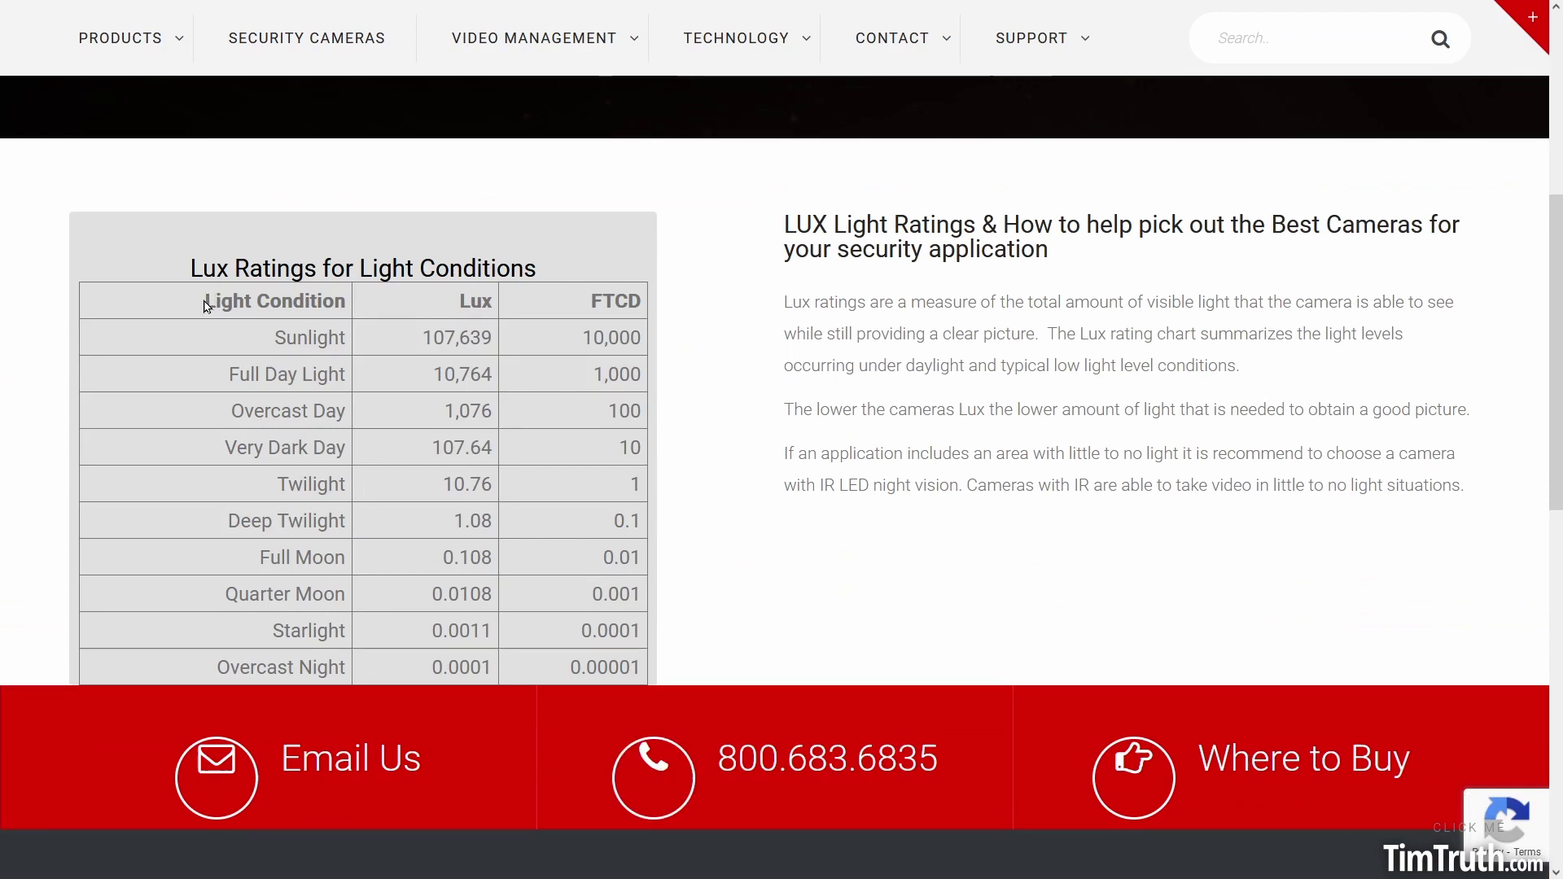
left_click_drag(207, 306, 348, 305)
left_click_drag(466, 303, 594, 339)
left_click(522, 274)
scroll(521, 274, "down", 1)
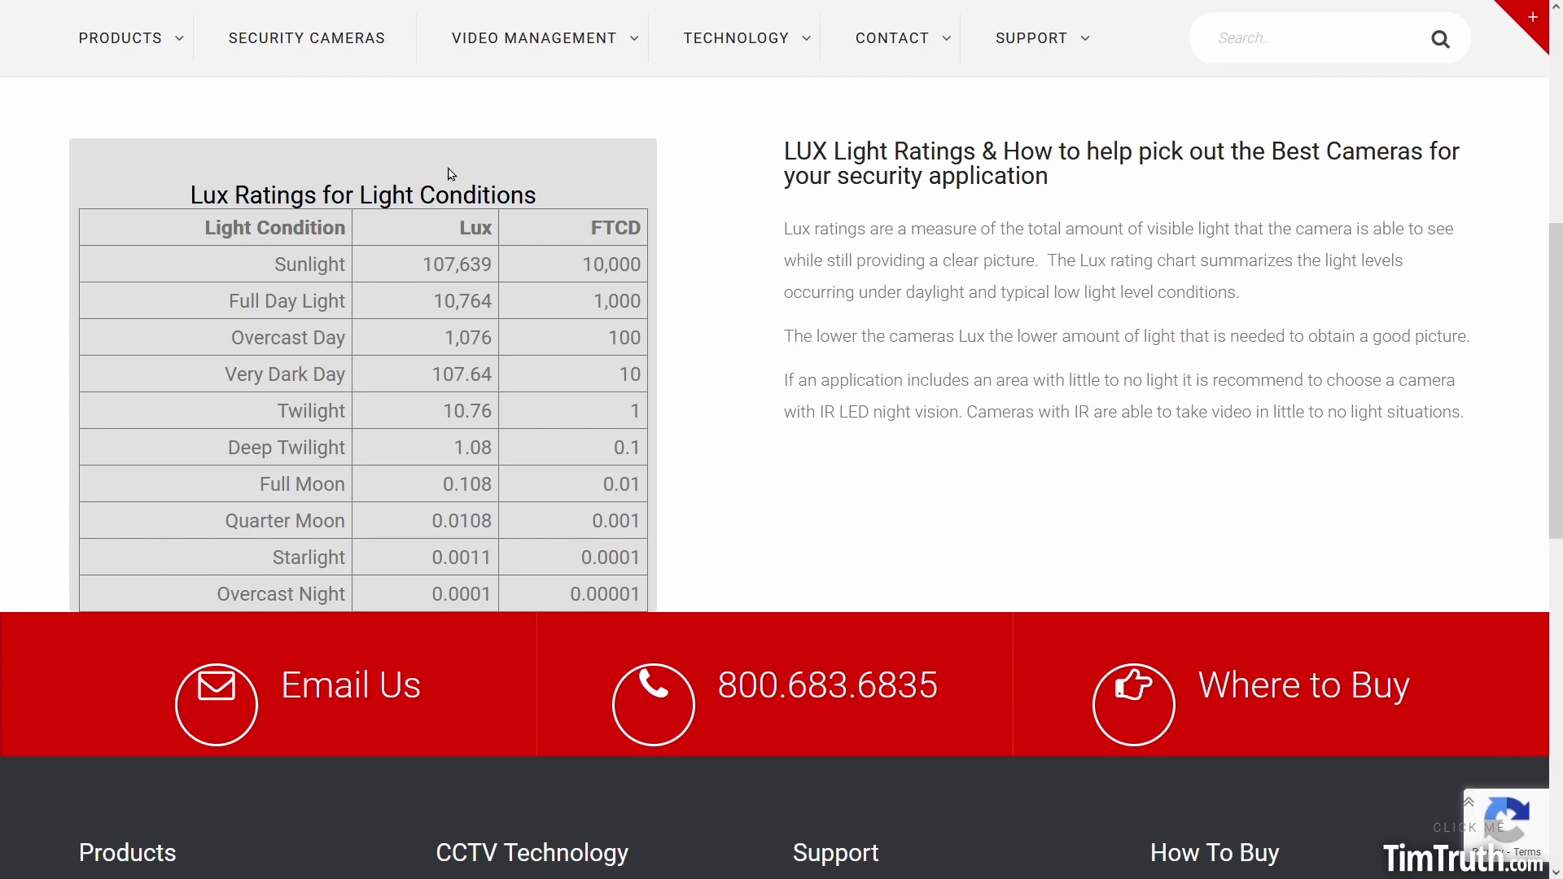
Compare the lux ratings for Full Day Light, Full Moon and Sunlight in the light conditions table
triple_click(220, 308)
left_click_drag(433, 302, 493, 302)
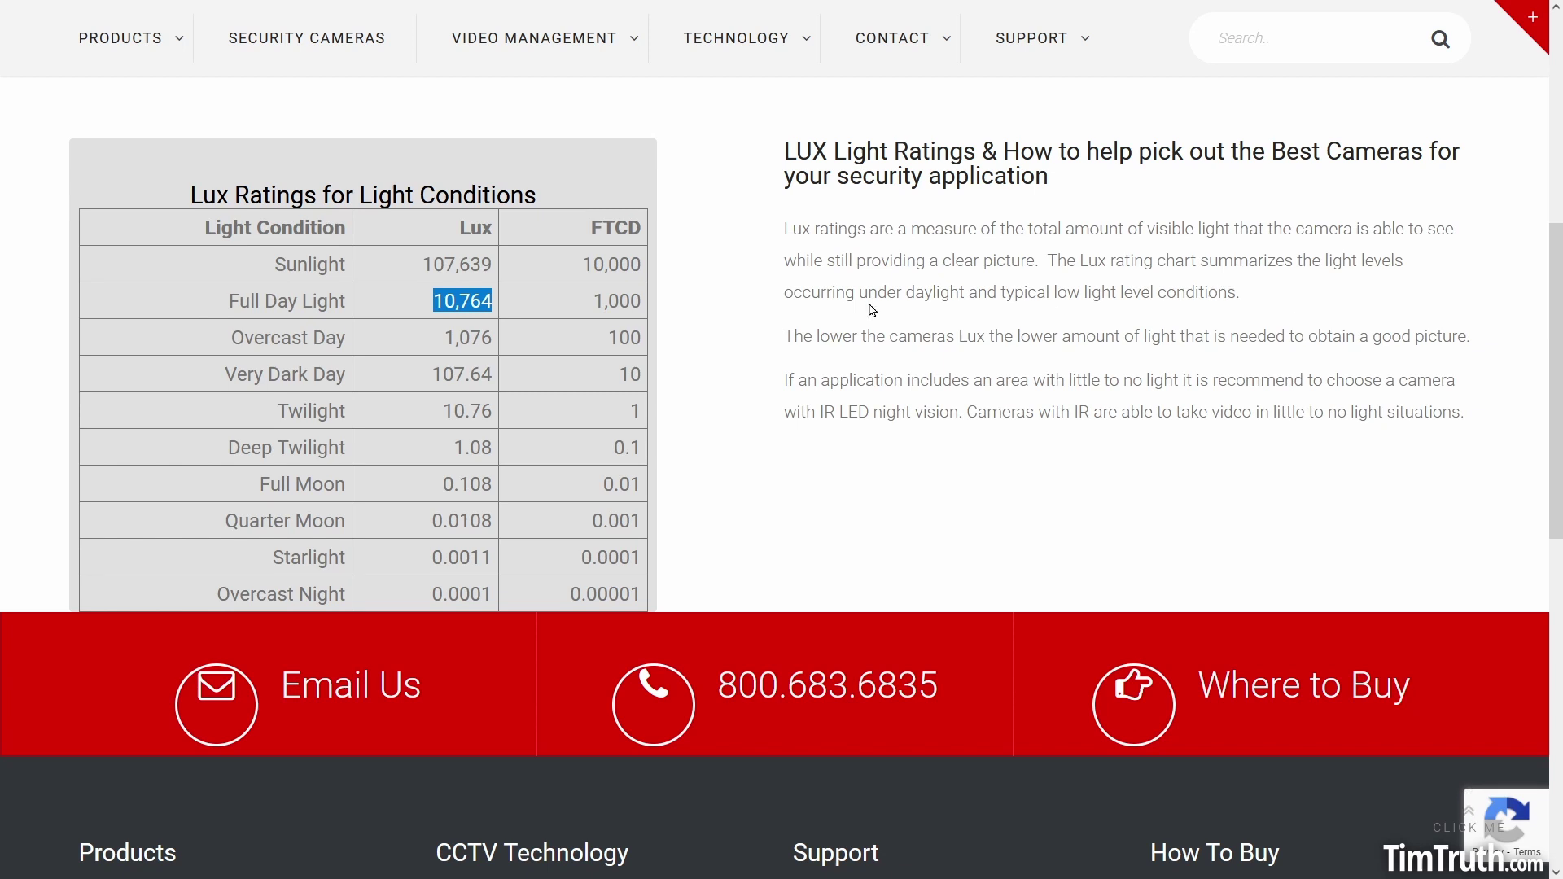
left_click_drag(453, 484, 537, 507)
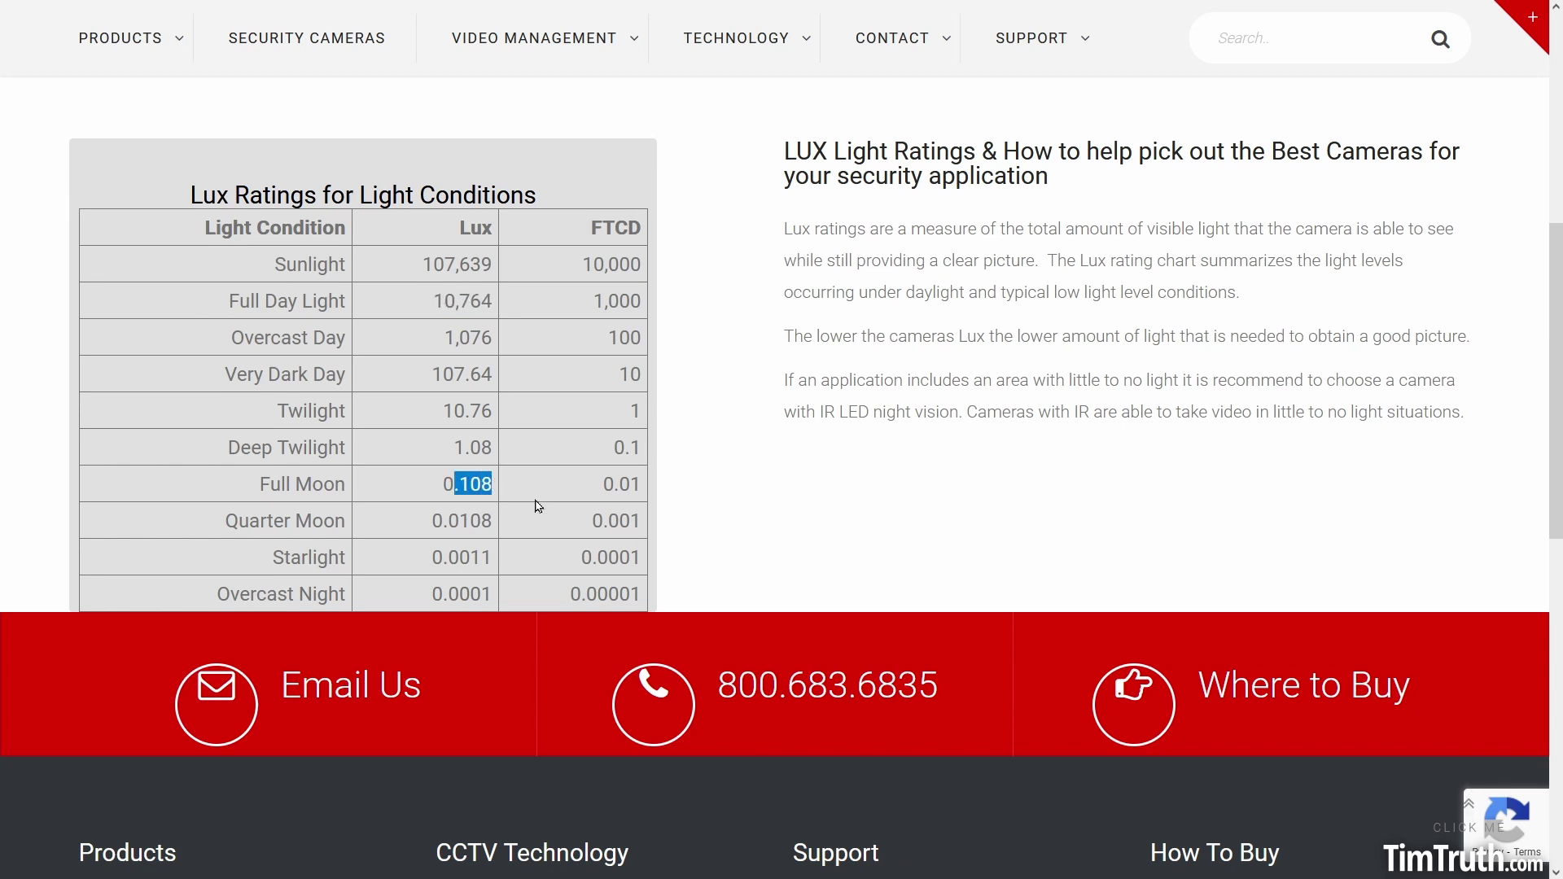
left_click(194, 491)
double_click(458, 263)
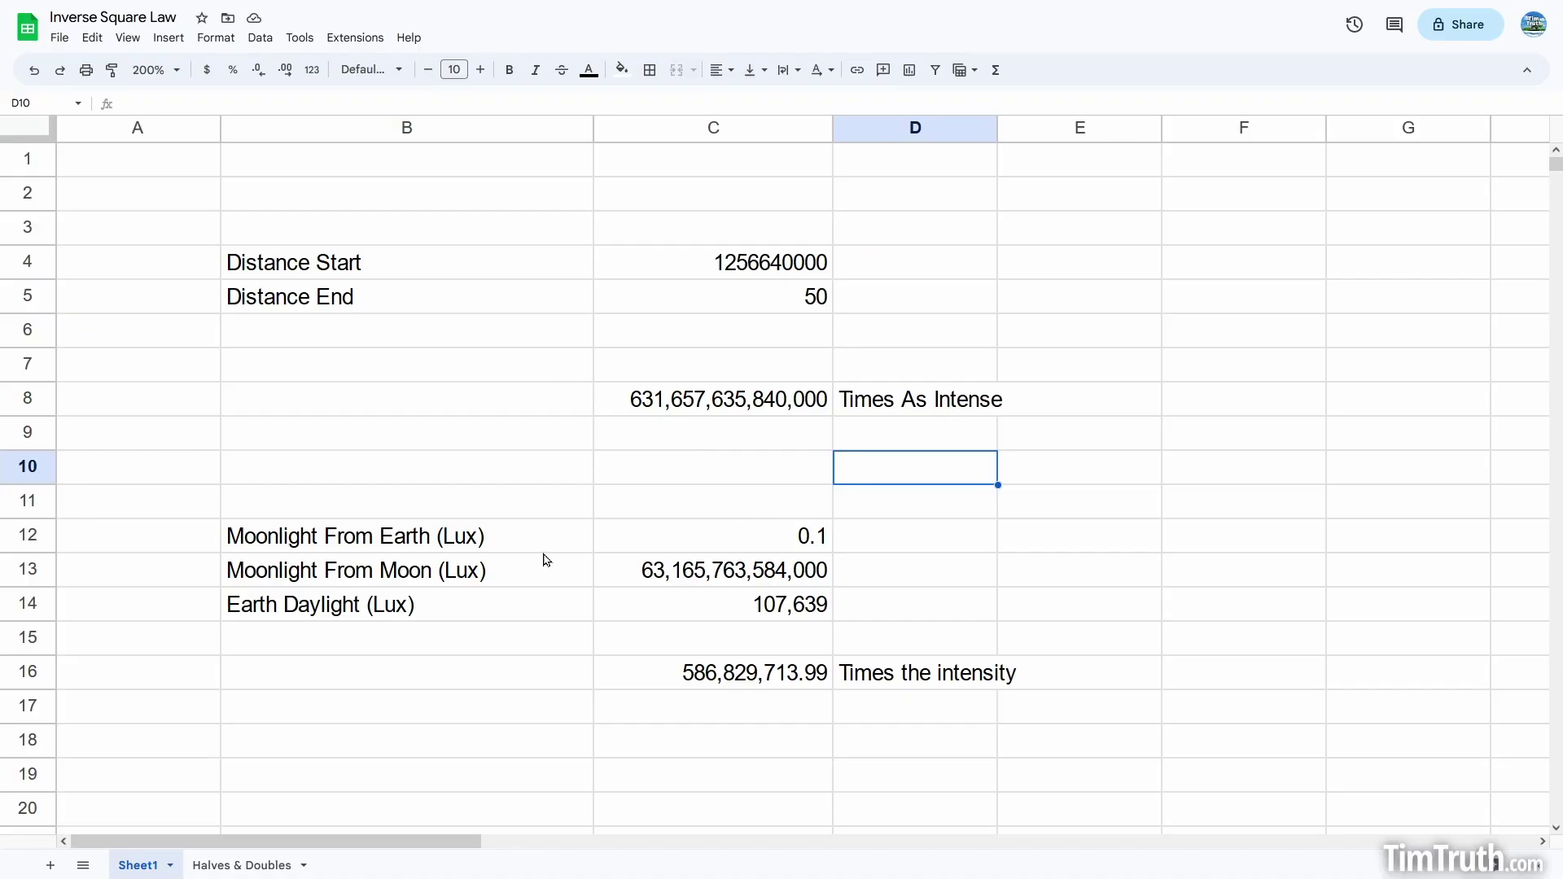
In the Inverse Square Law spreadsheet, inspect the Moonlight From Earth label, the Times As Intense formula in C8, and the Moonlight From Moon label
left_click(247, 542)
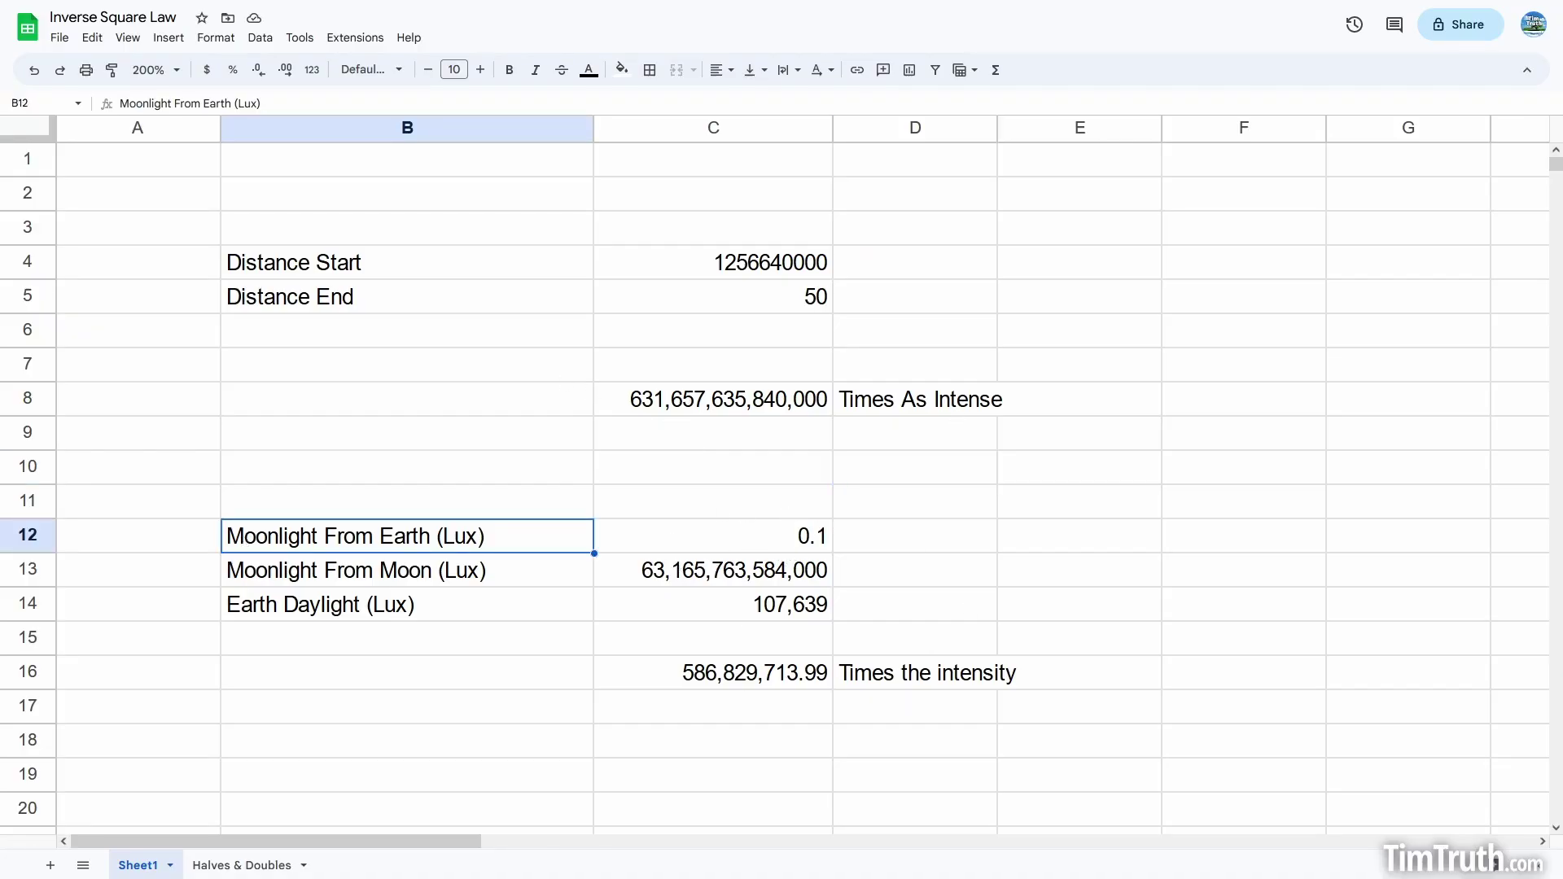
left_click(642, 403)
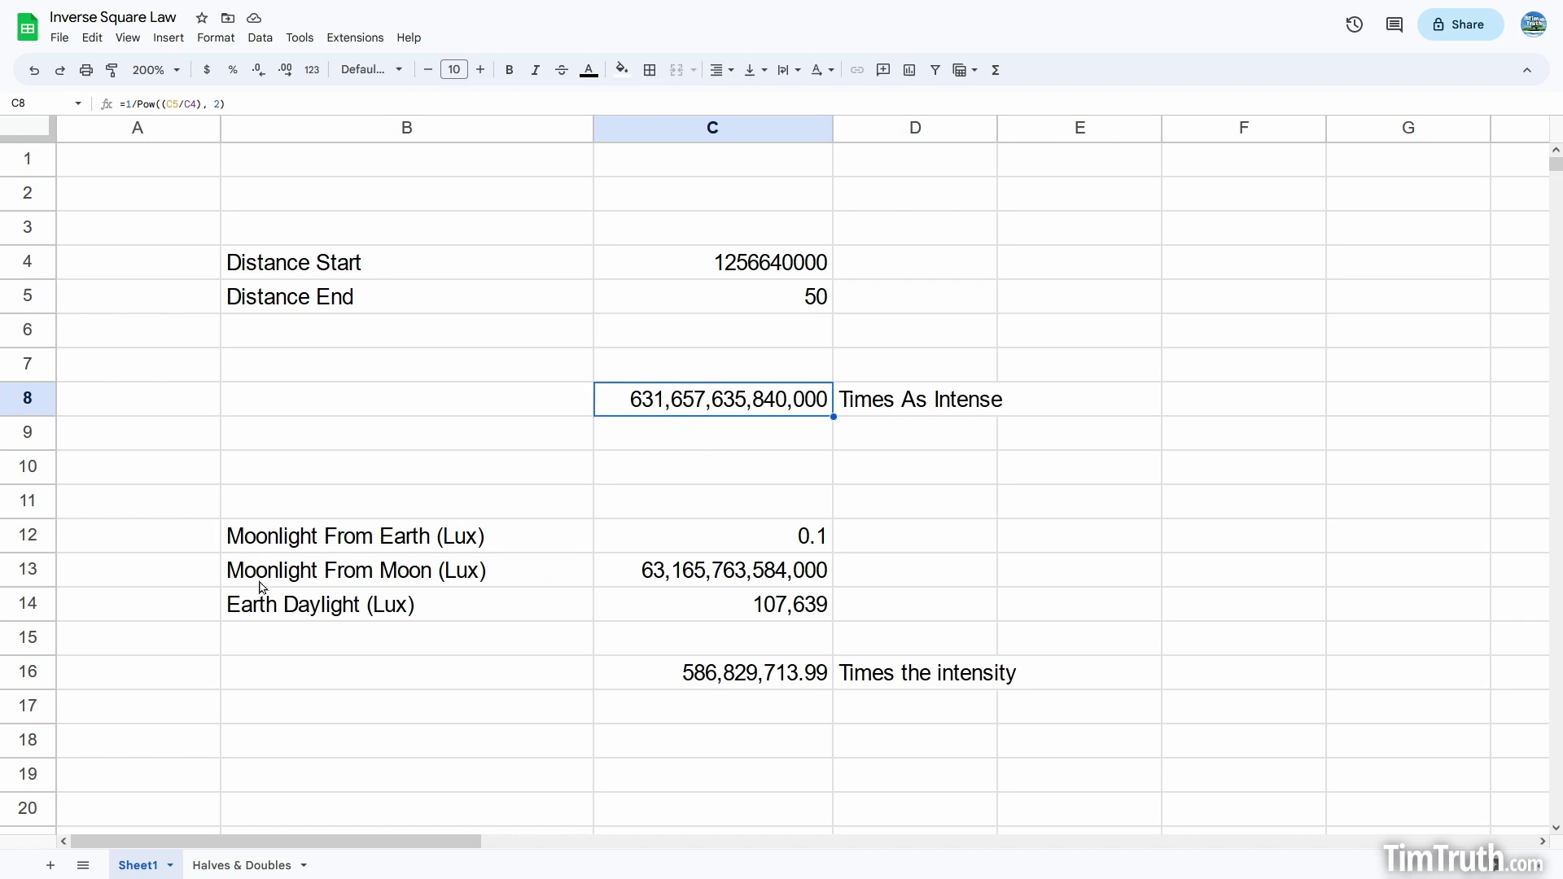
left_click(519, 577)
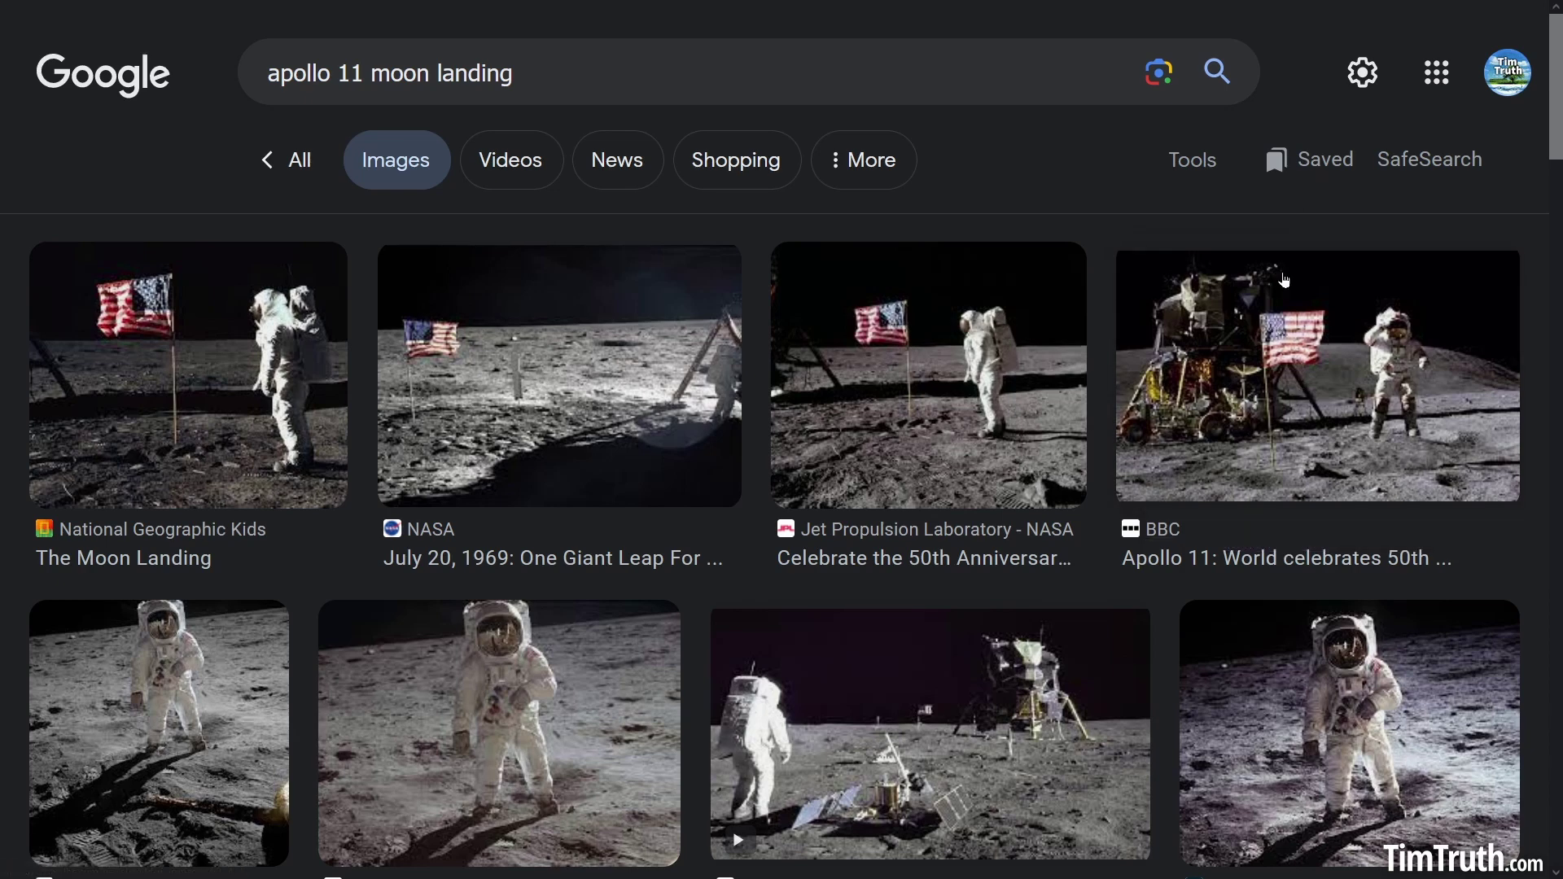
Return to the apollo 11 moon landing results in Google Images and browse further down the lunar surface photos
scroll(1548, 386, "down", 2)
scroll(852, 637, "down", 9)
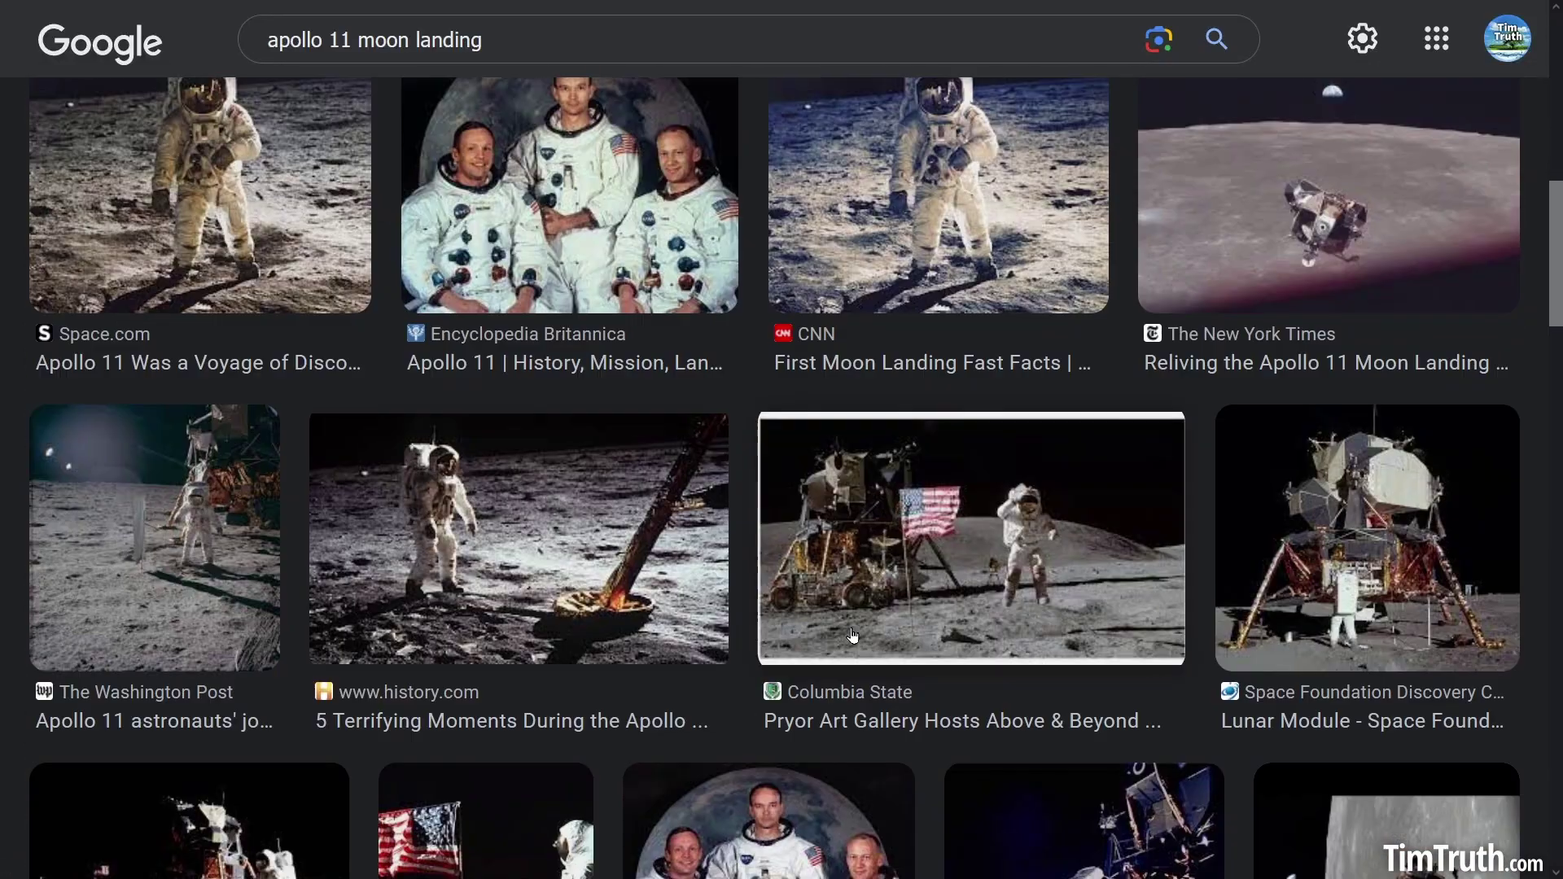